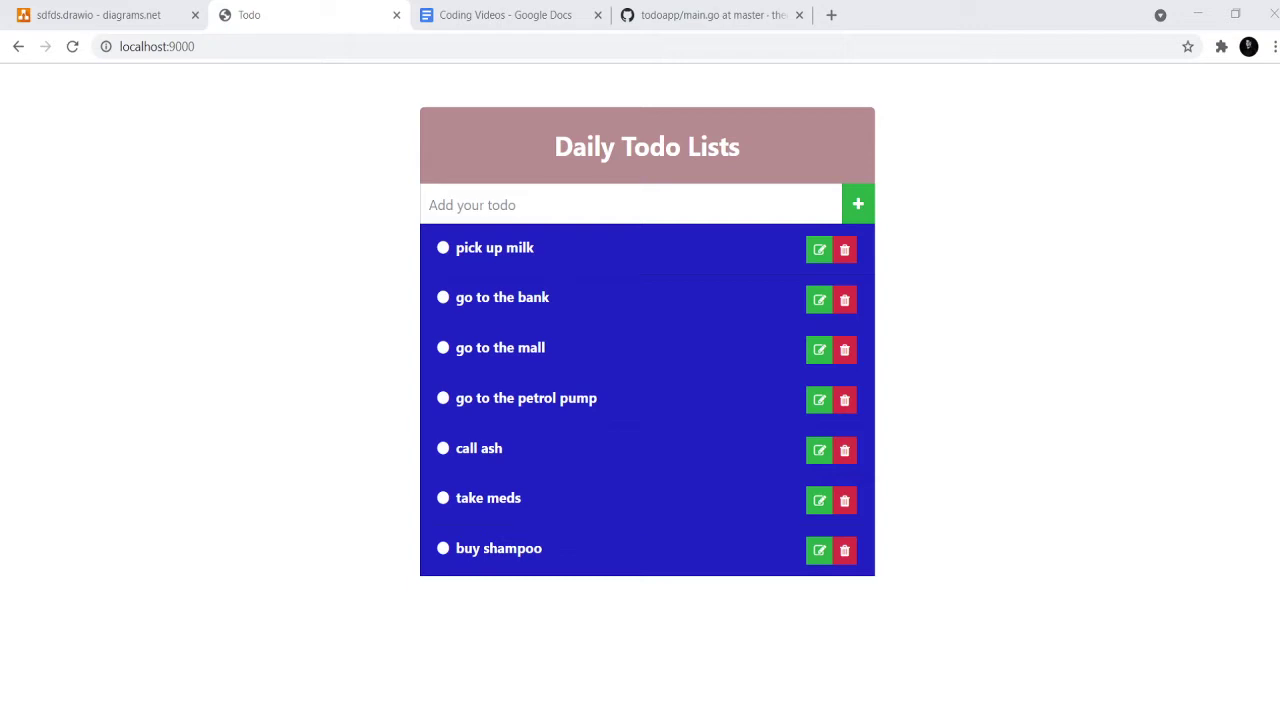
Add the item "buy a bike" to the Daily Todo Lists page
key(alt+Tab)
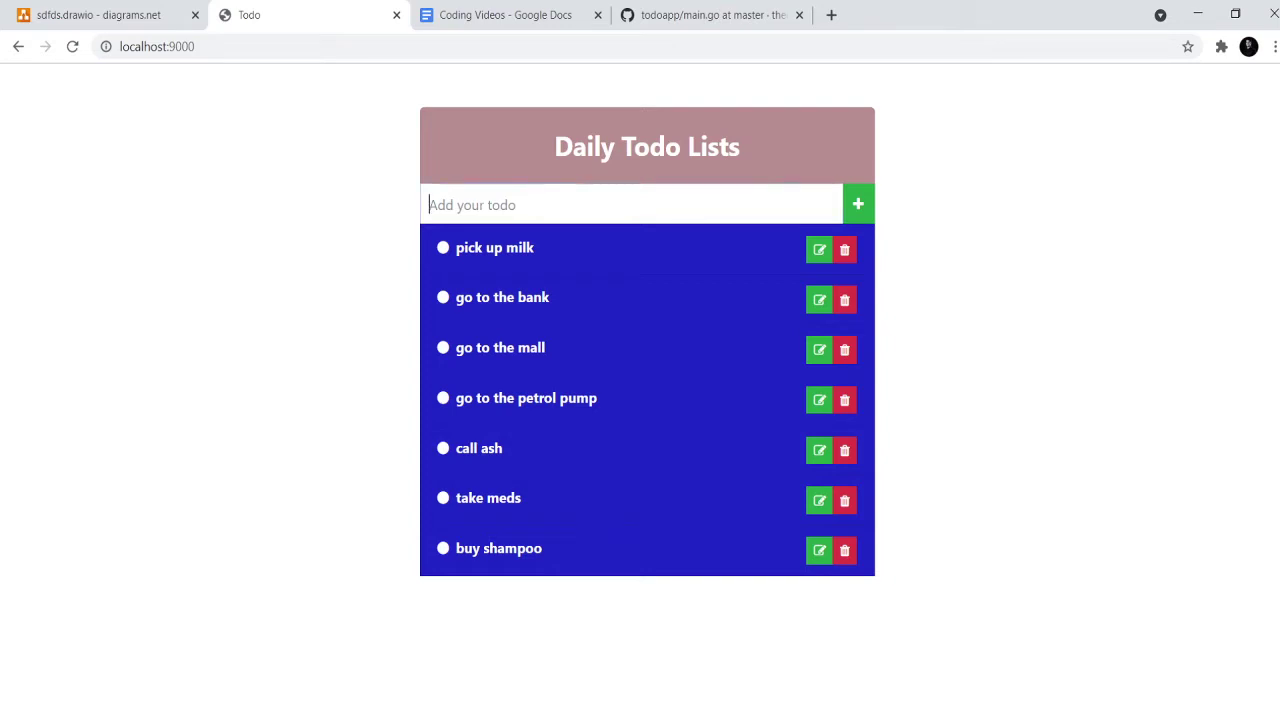
text(buy a bike)
key(Return)
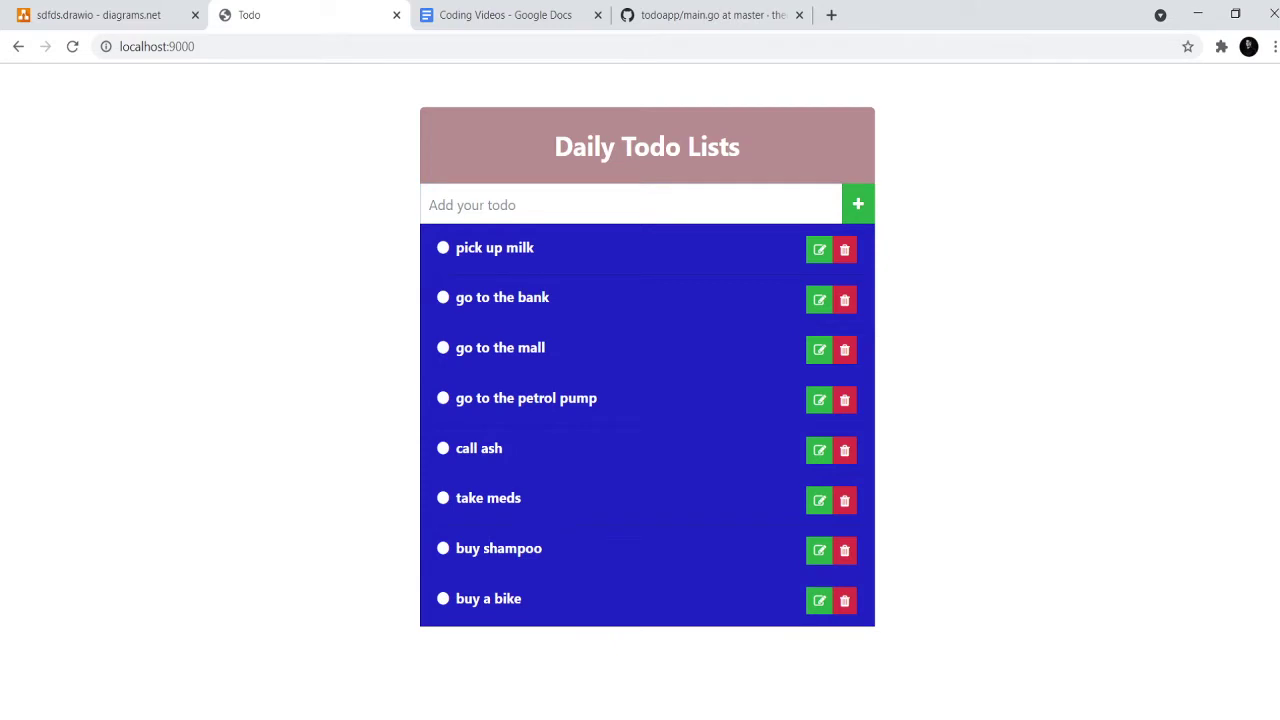
Edit the "pick up milk" item so it reads "pick up milk and bread"
click(819, 249)
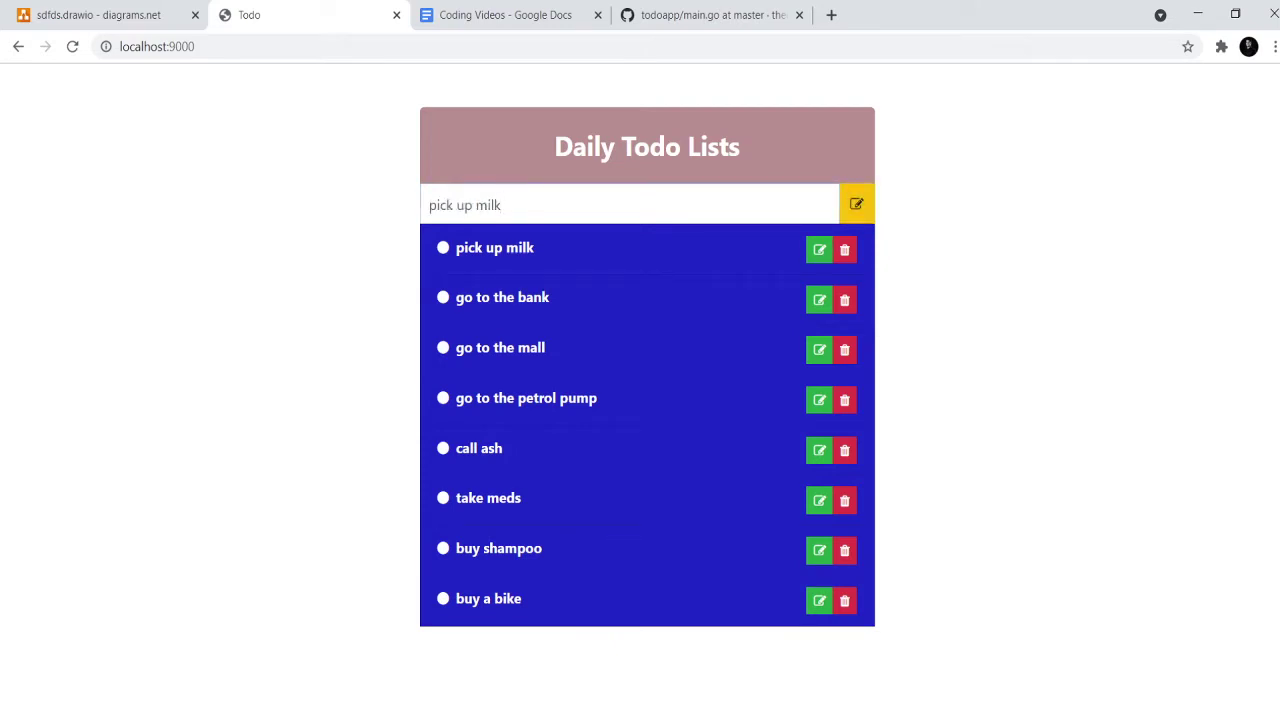
text(and bread)
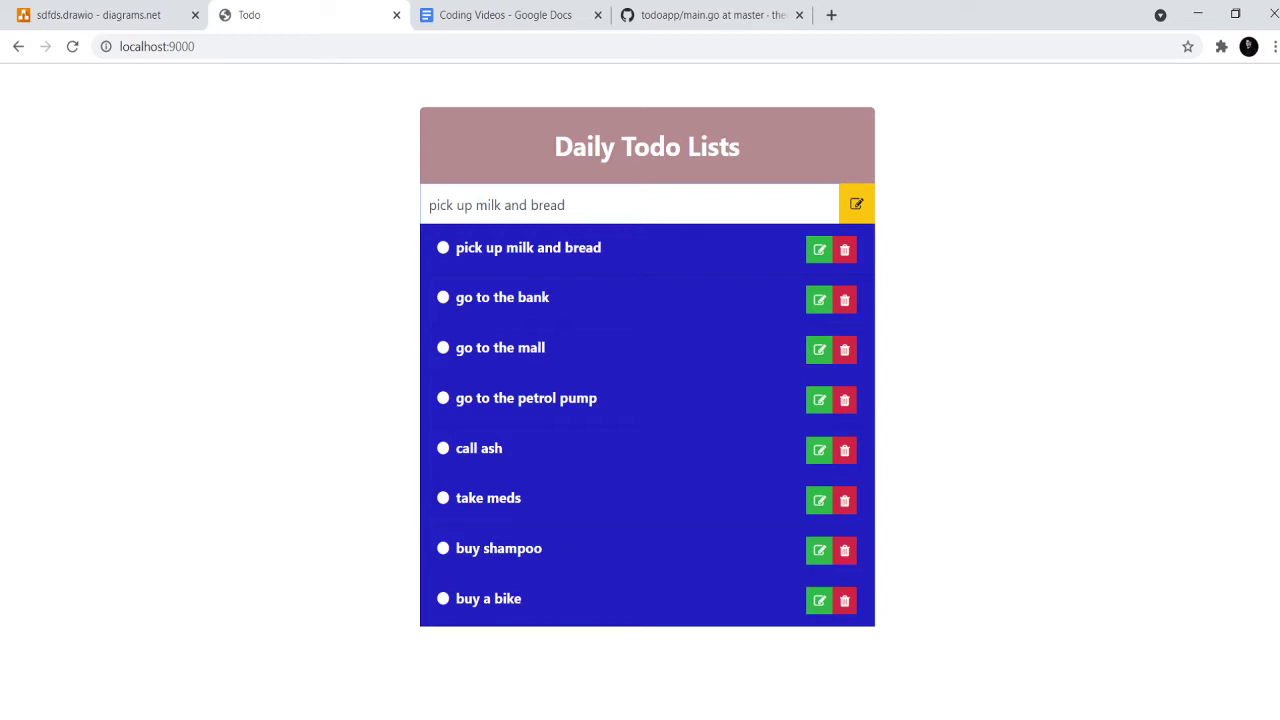
key(Return)
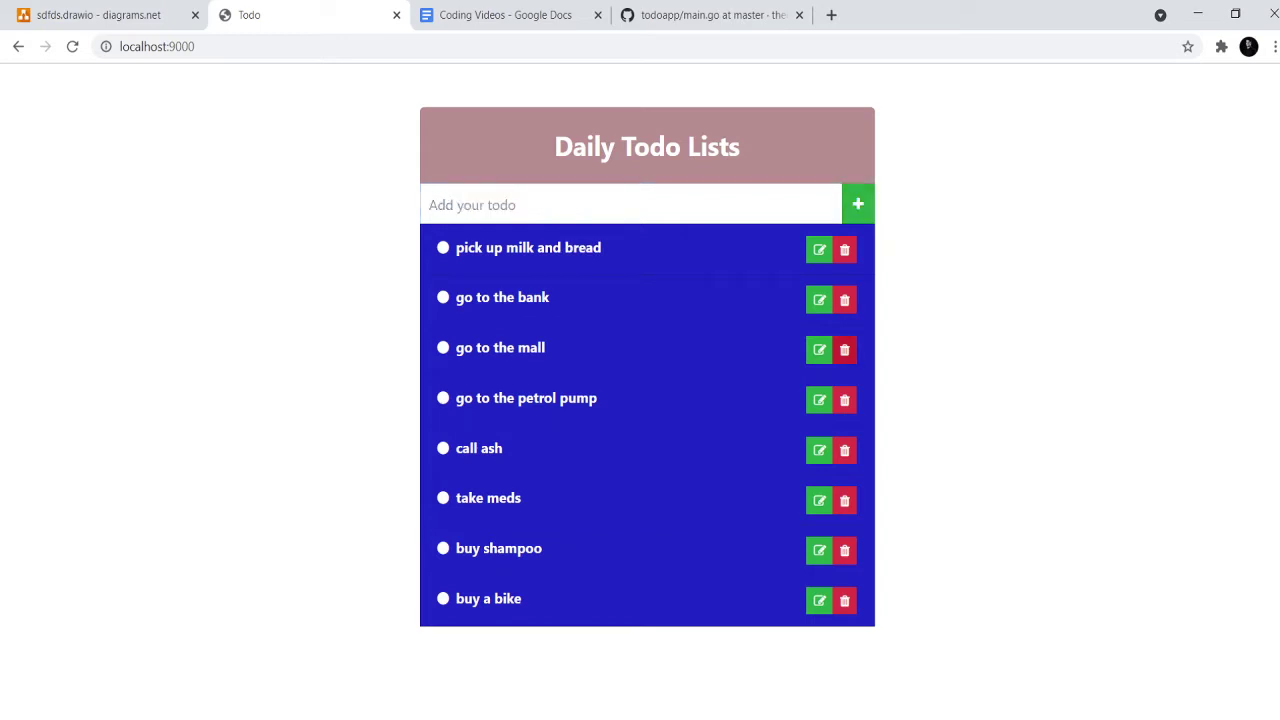
Delete the "go to the mall" and "go to the petrol pump" items from the todo list
click(844, 350)
key(Return)
click(844, 349)
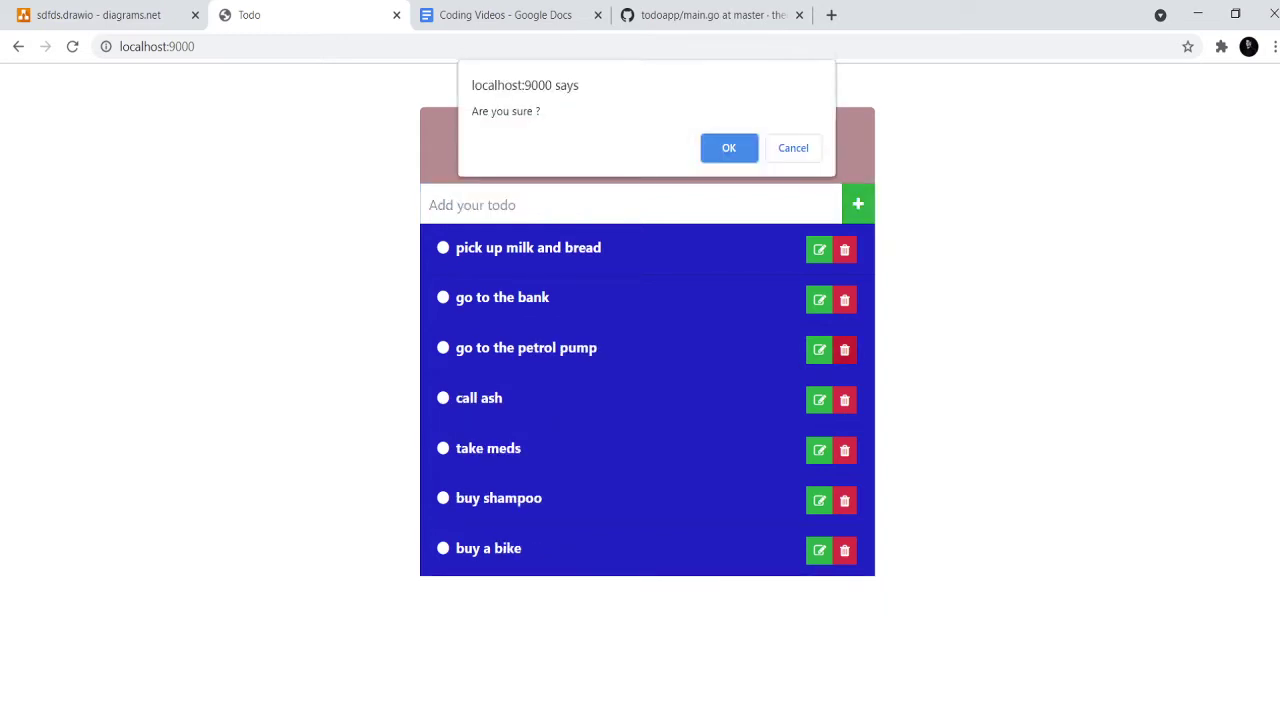
key(Return)
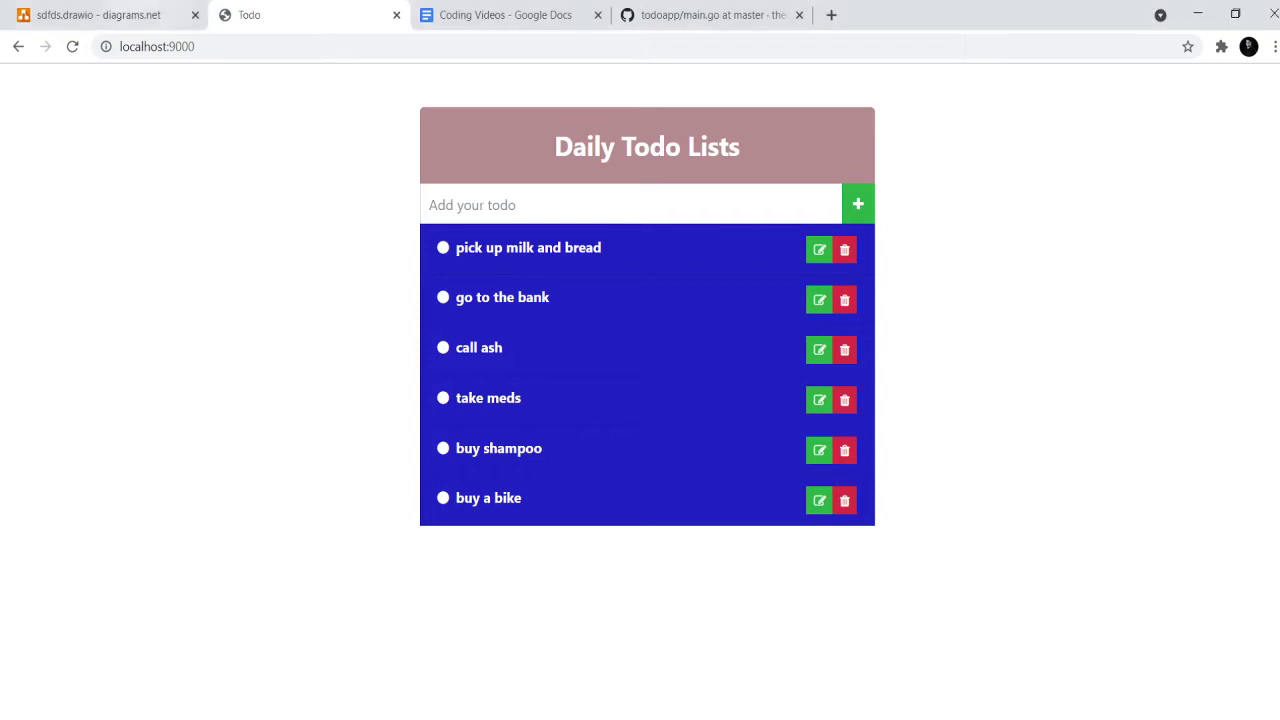
Switch to the sdfds.drawio diagram in diagrams.net and examine the project setup boxes from "cd go/src" to "Mod init"
click(112, 14)
key(alt+Tab)
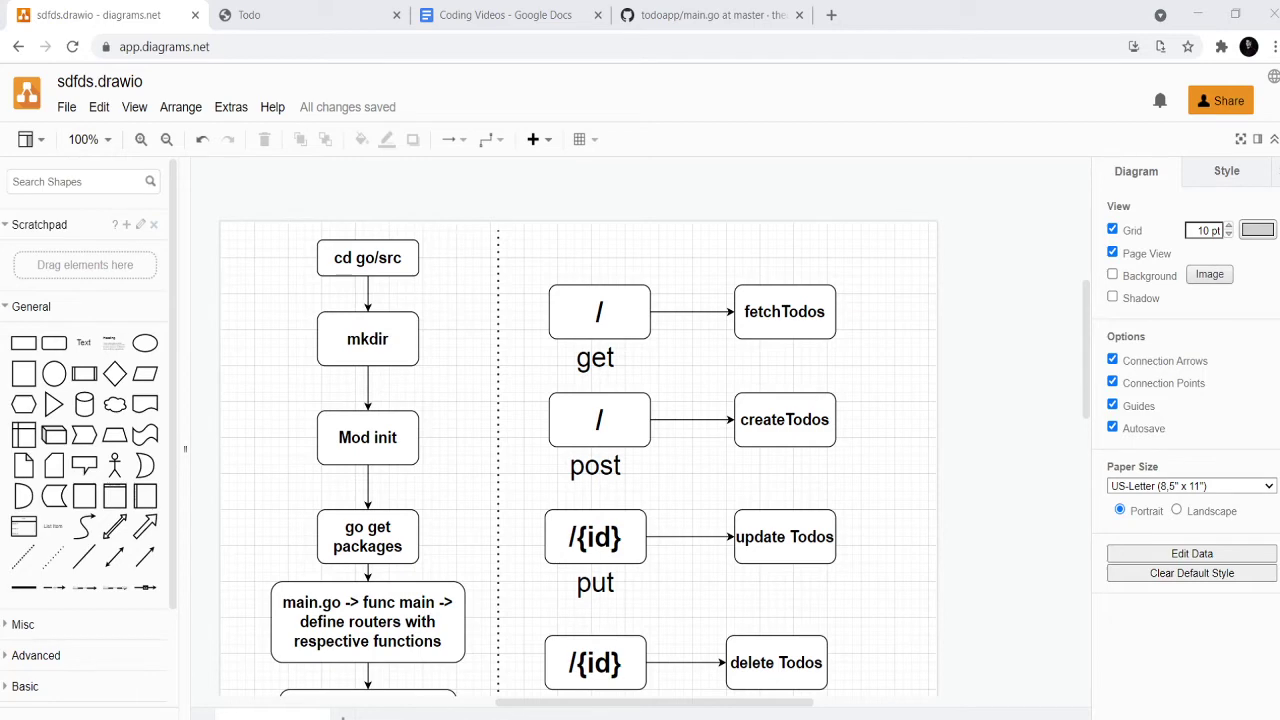
key(alt+Tab)
scroll(578, 427, down, 1)
scroll(578, 427, up, 1)
click(367, 258)
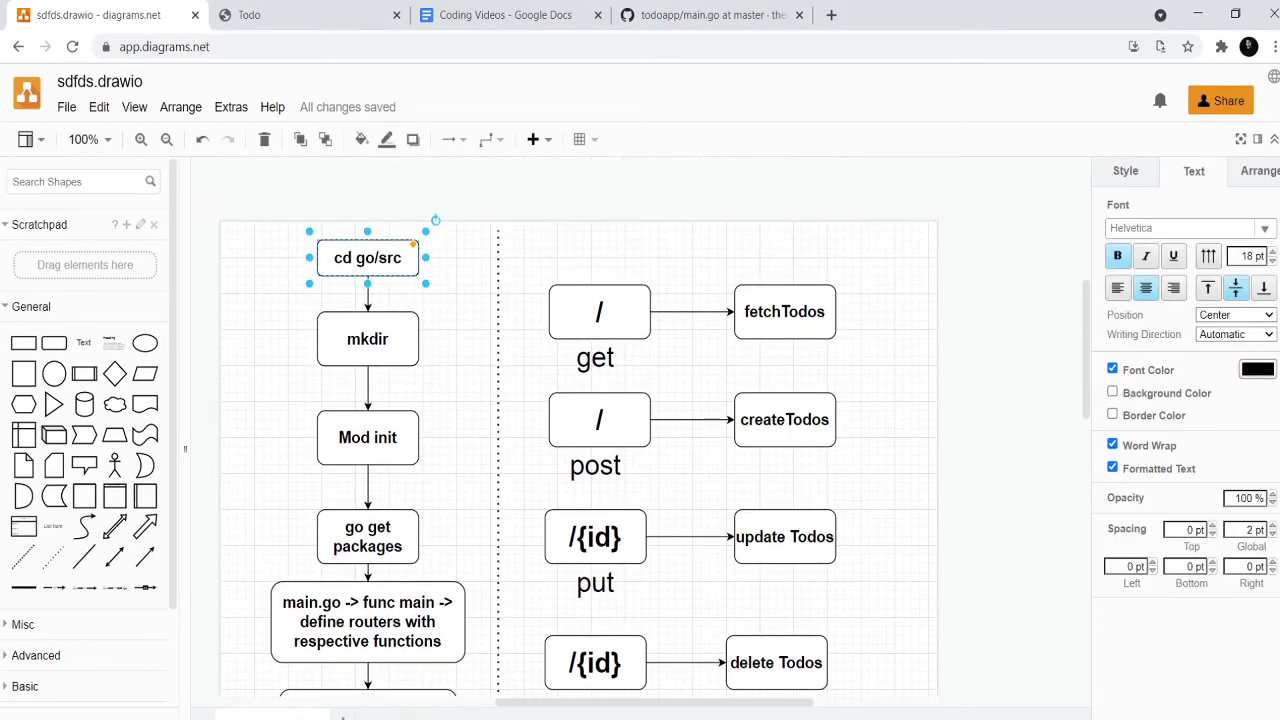
click(367, 339)
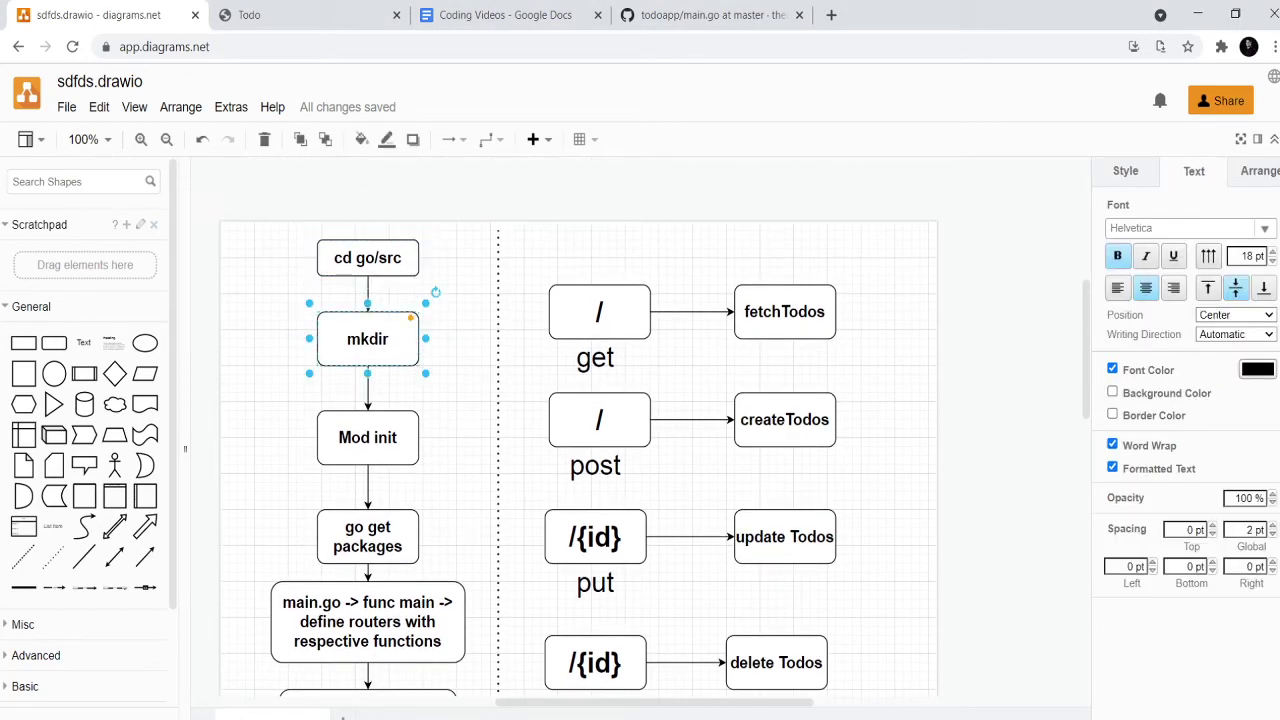
scroll(578, 450, down, 1)
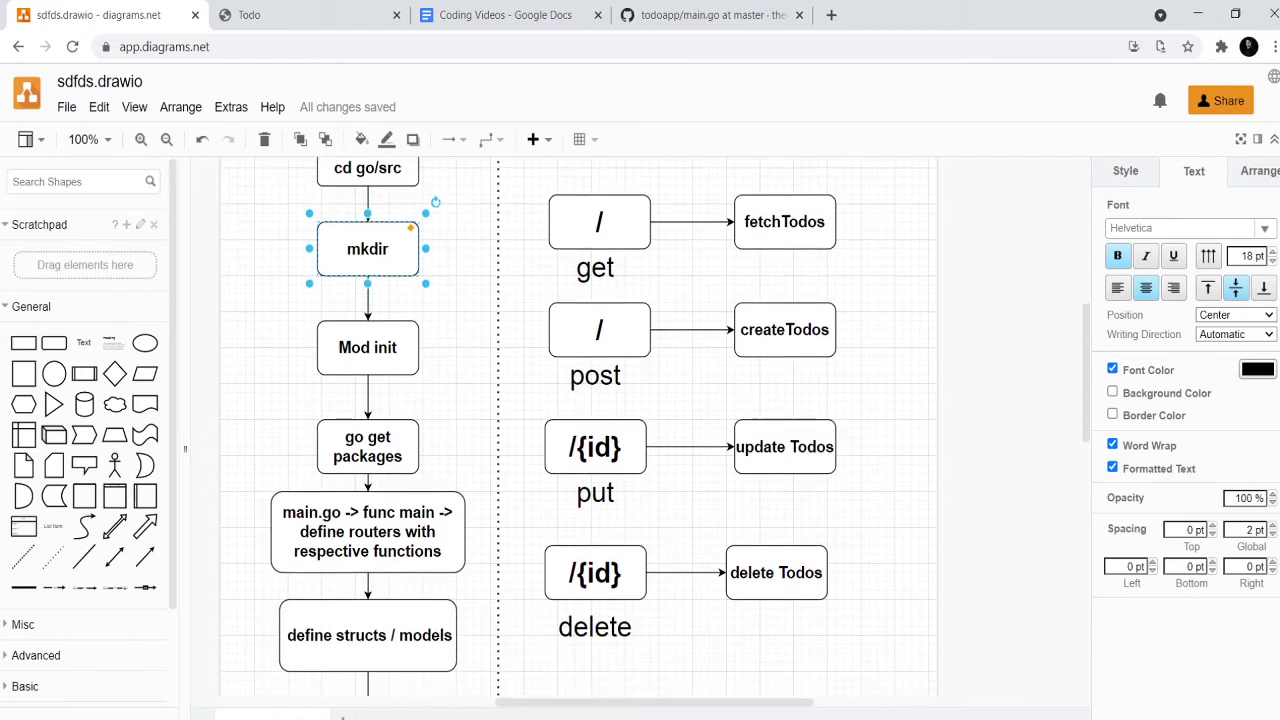
click(367, 347)
scroll(578, 428, down, 1)
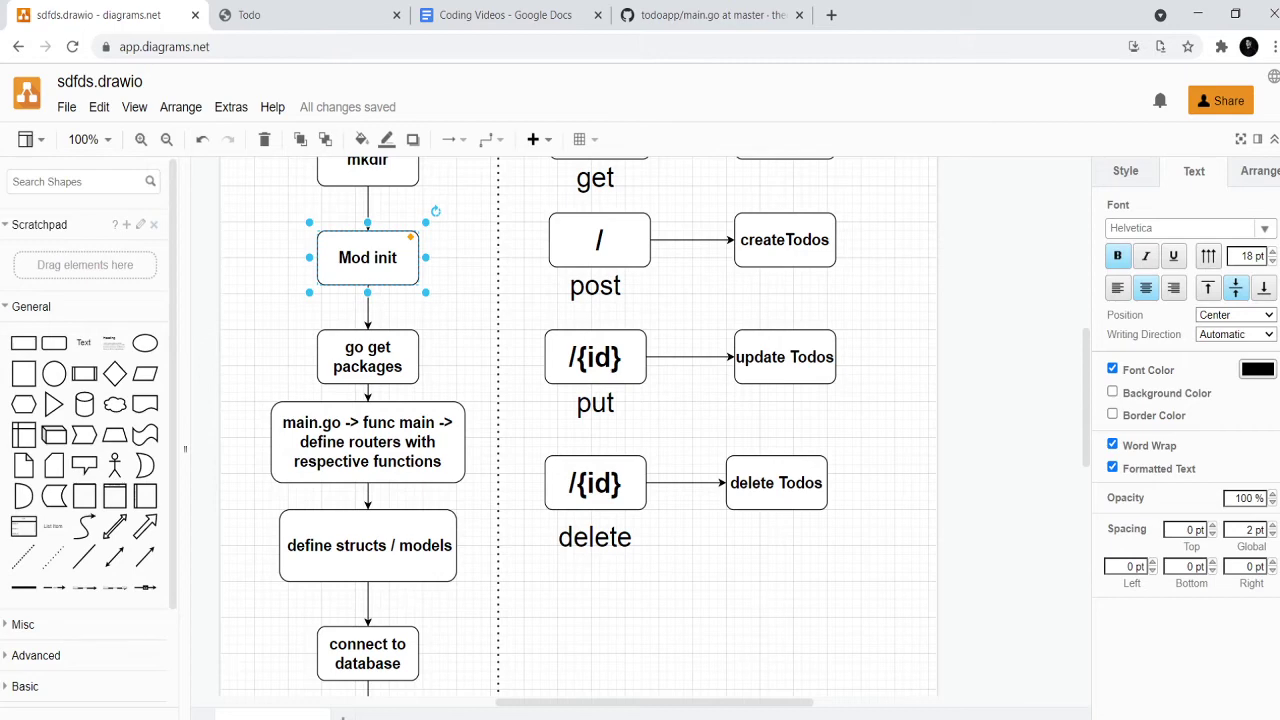
Move the "go get packages" box slightly upward in the flowchart and deselect it
click(367, 357)
scroll(578, 426, down, 1)
drag(367, 267, 367, 260)
key(Escape)
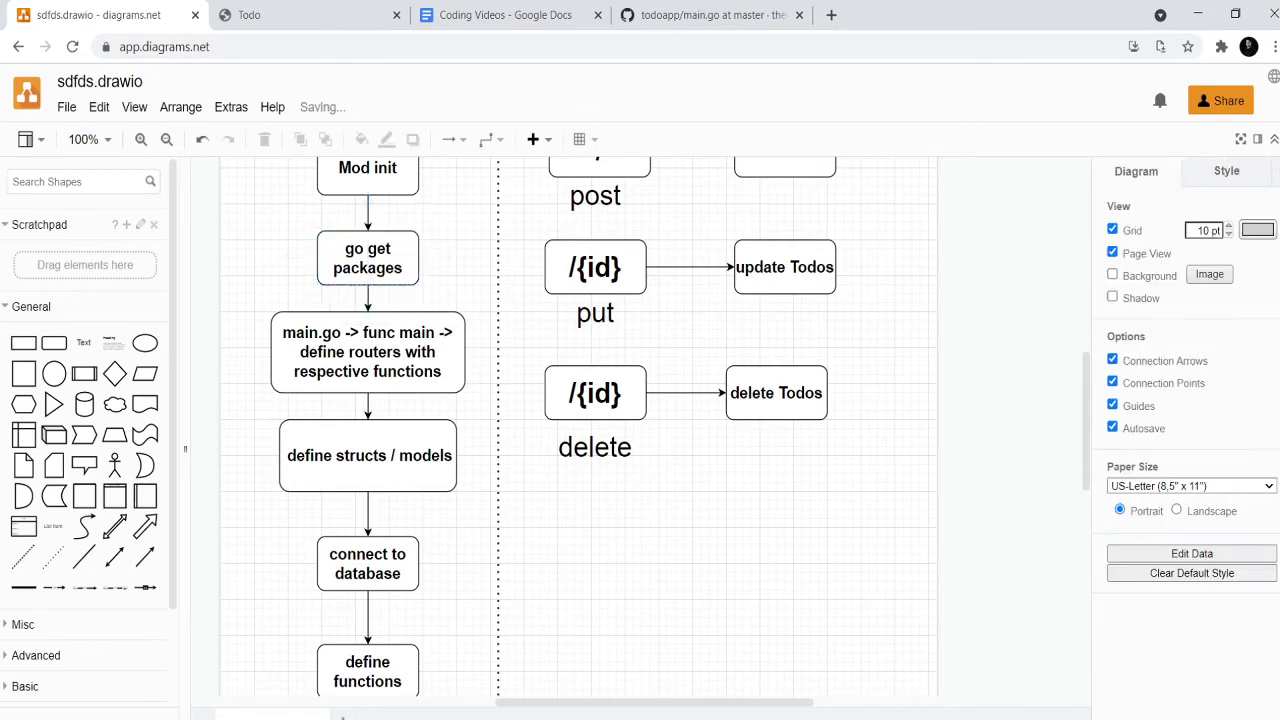
Examine the remaining flowchart boxes, from the main.go router definitions through structs, database connection and functions to running main.go
scroll(578, 426, up, 1)
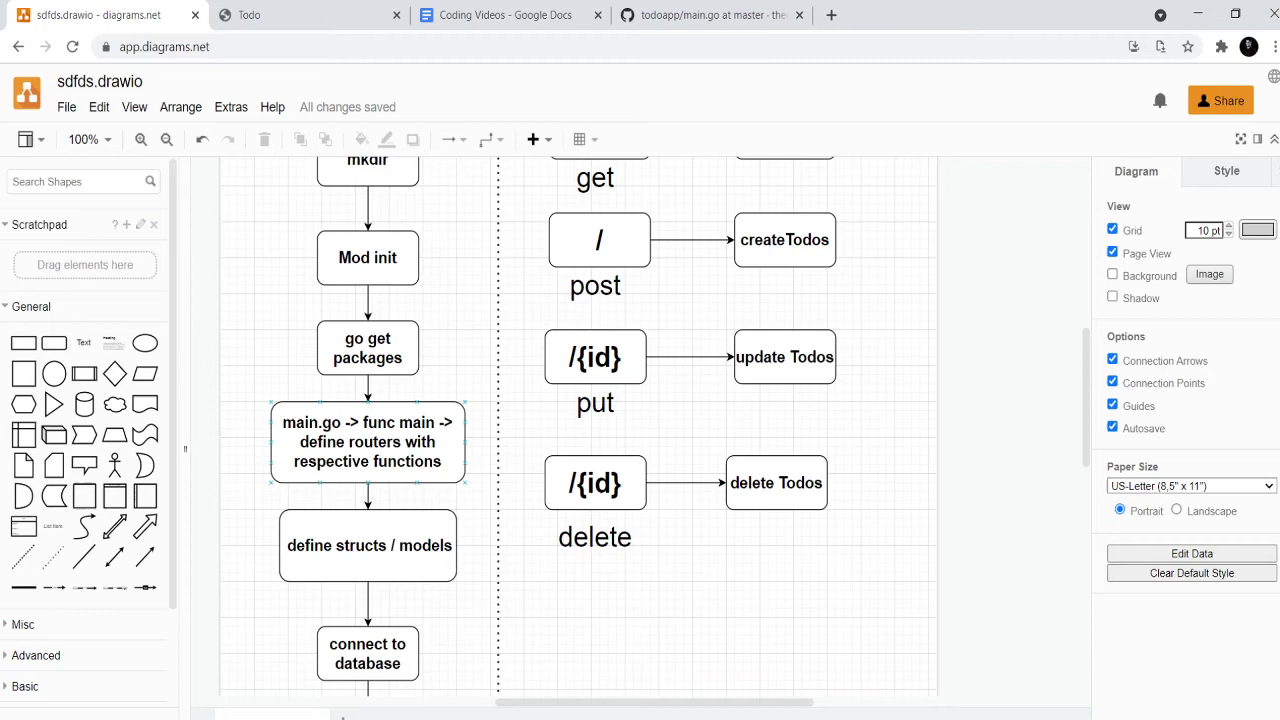
click(367, 442)
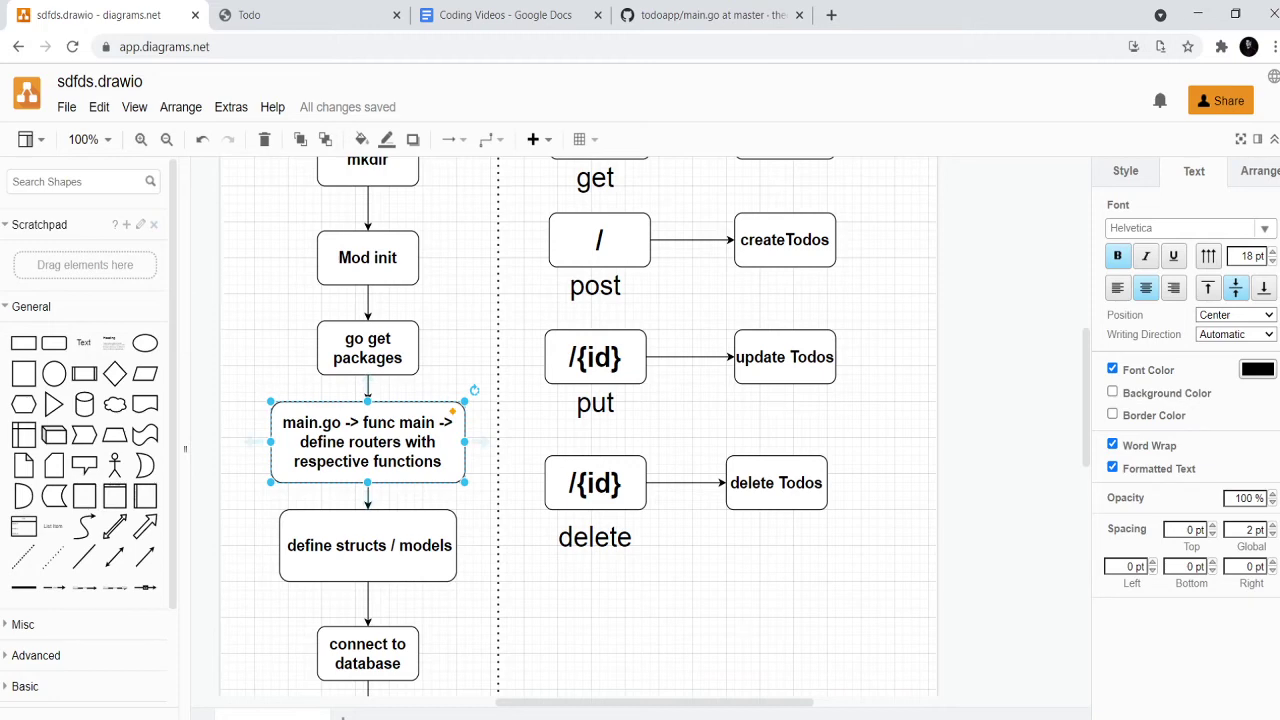
scroll(367, 460, down, 2)
click(367, 366)
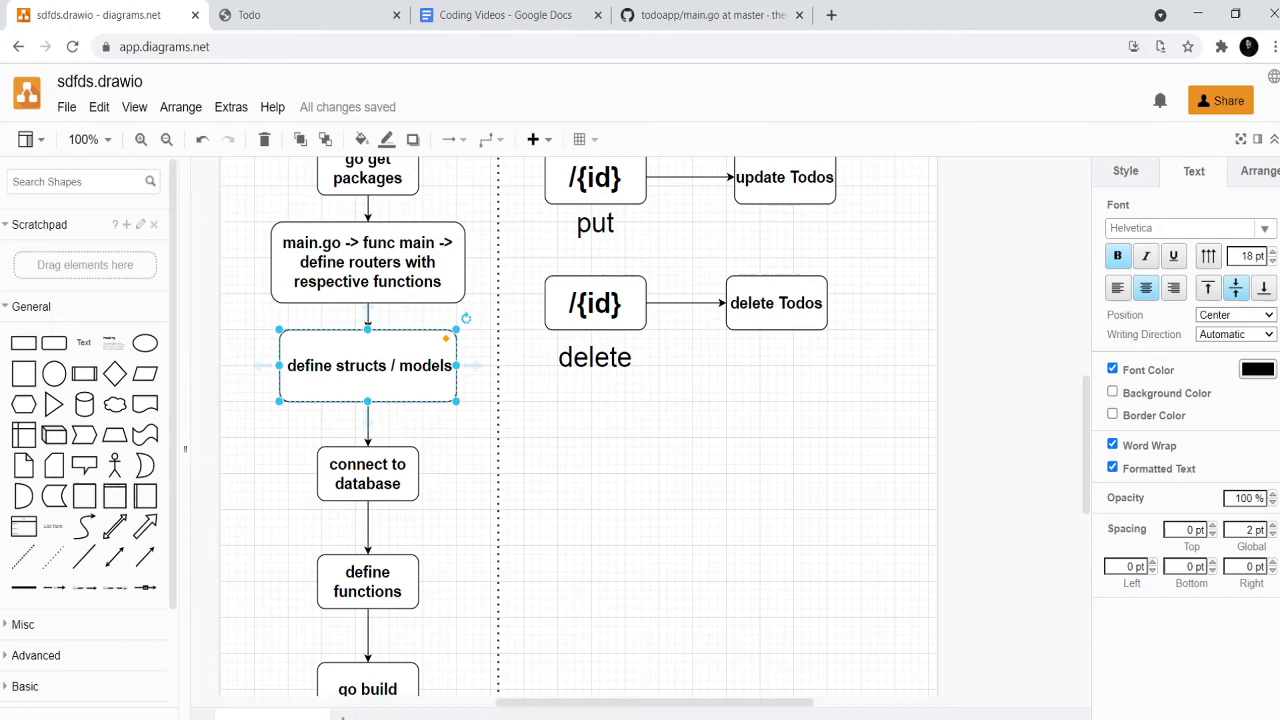
scroll(367, 384, down, 1)
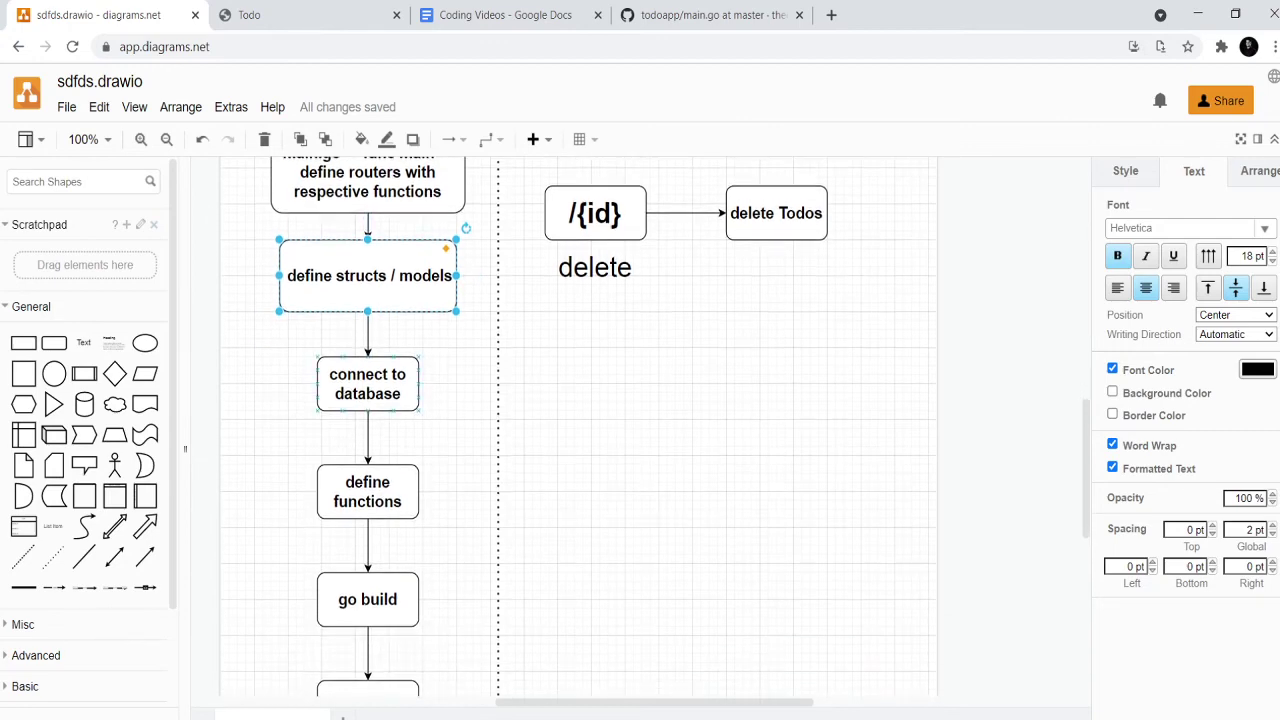
click(367, 384)
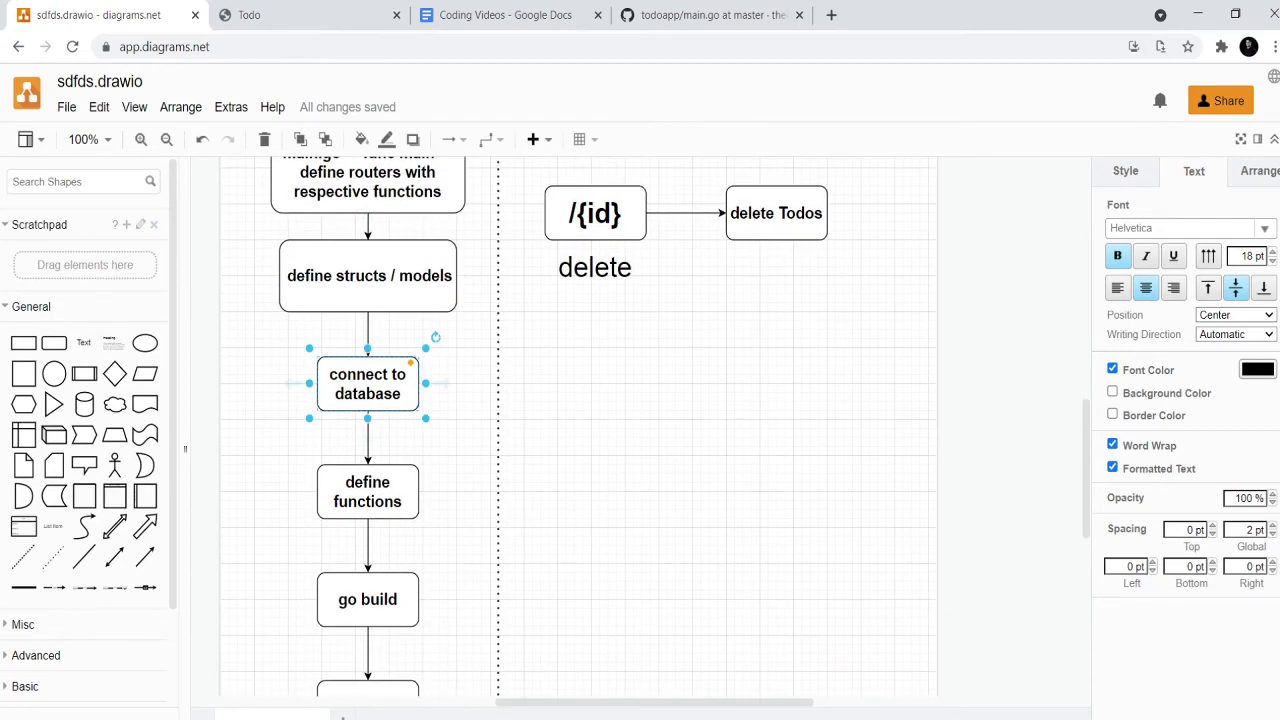
scroll(367, 384, down, 2)
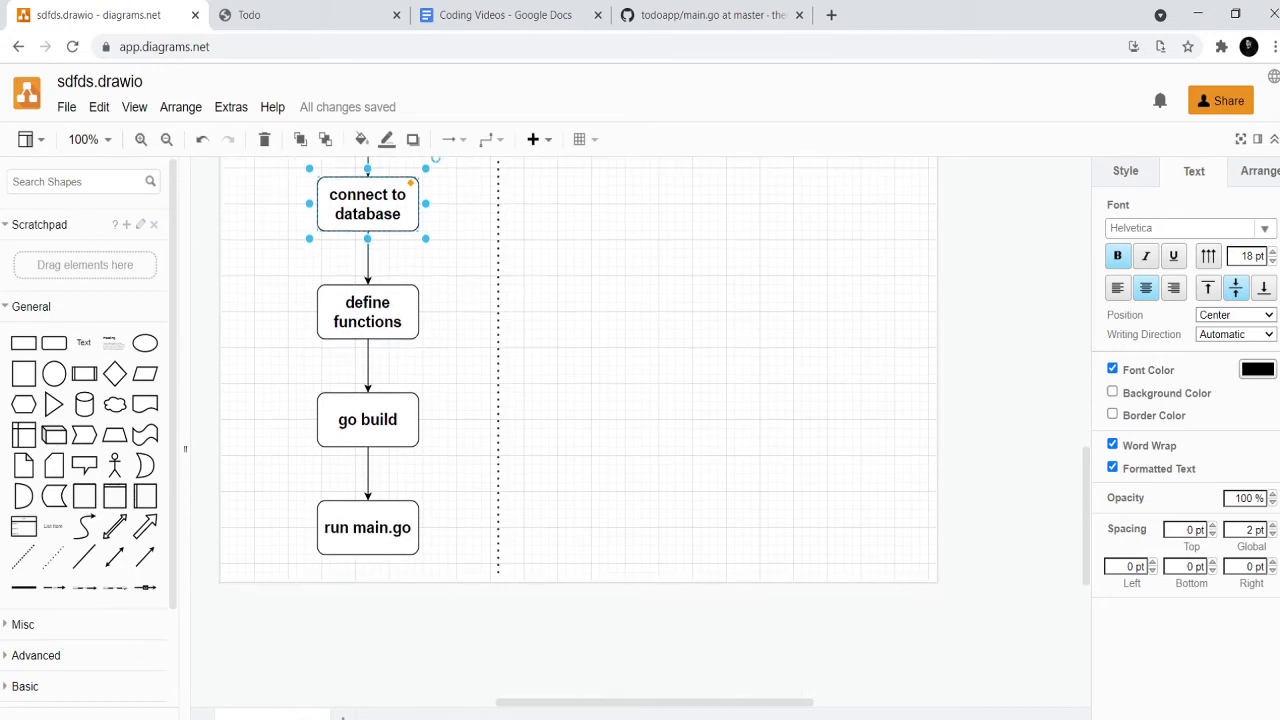
click(367, 311)
scroll(367, 311, up, 3)
scroll(655, 427, up, 1)
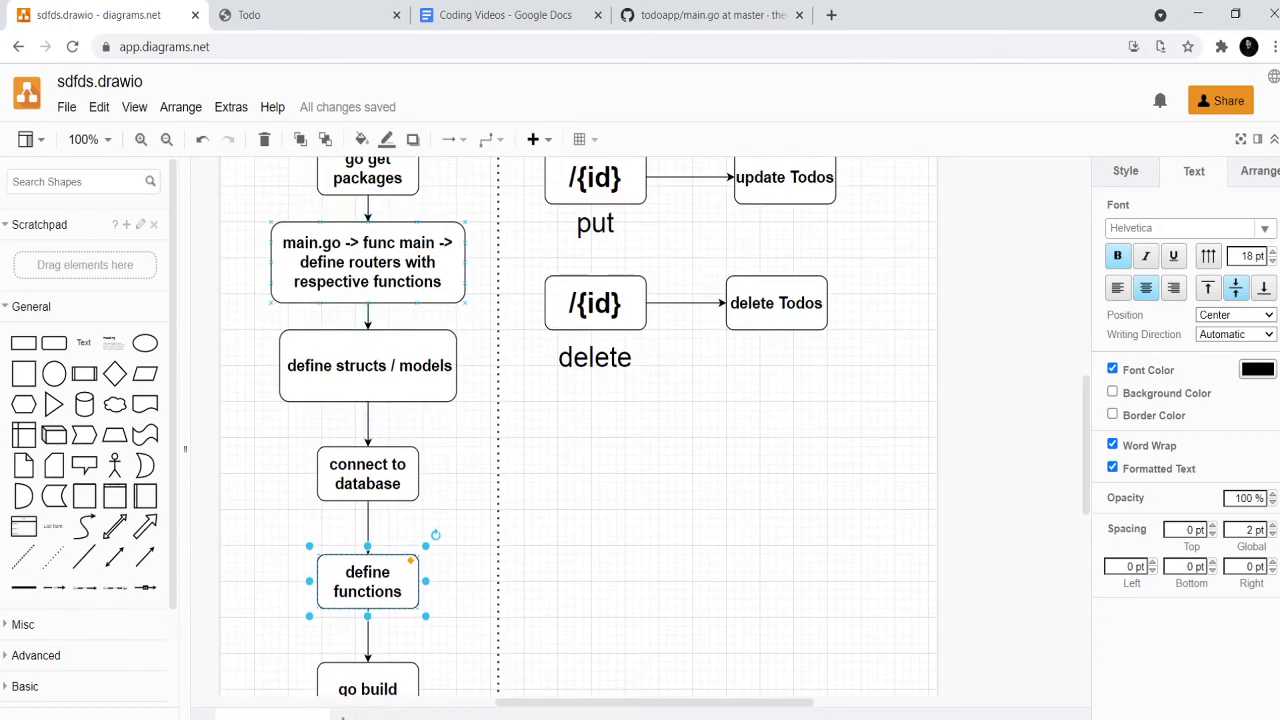
click(367, 257)
scroll(655, 427, down, 3)
click(367, 491)
scroll(367, 491, down, 2)
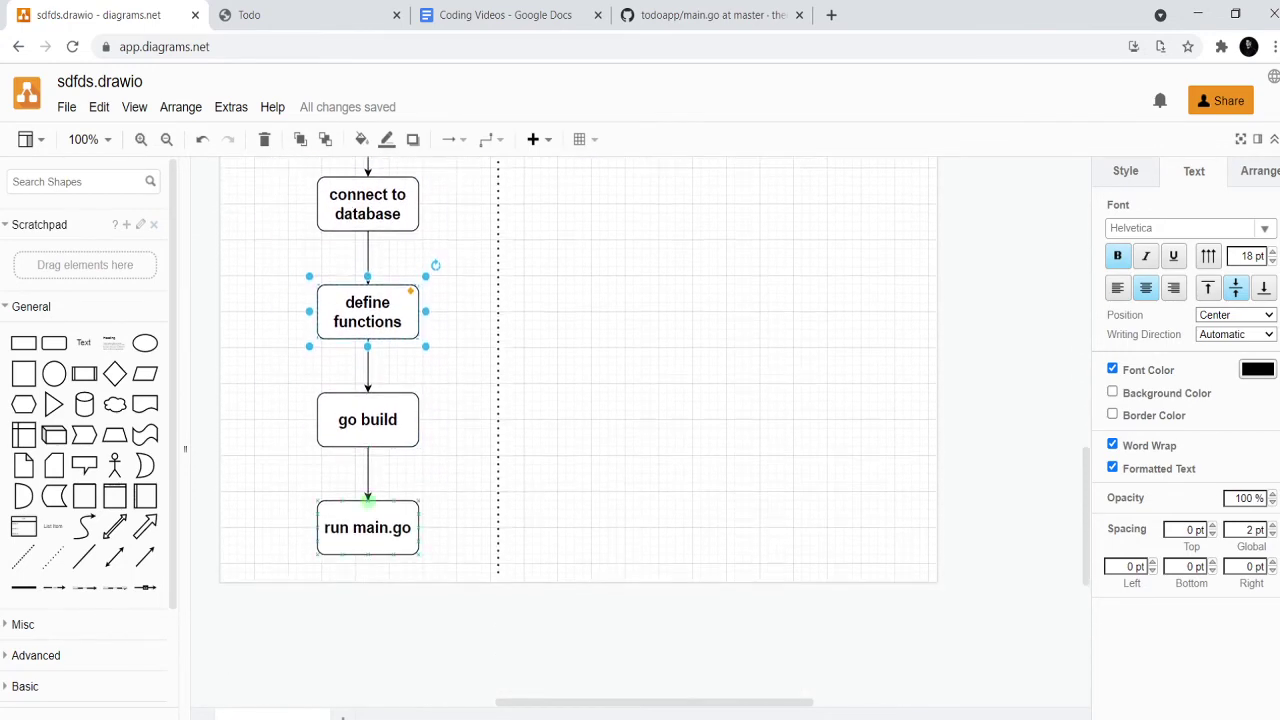
click(367, 419)
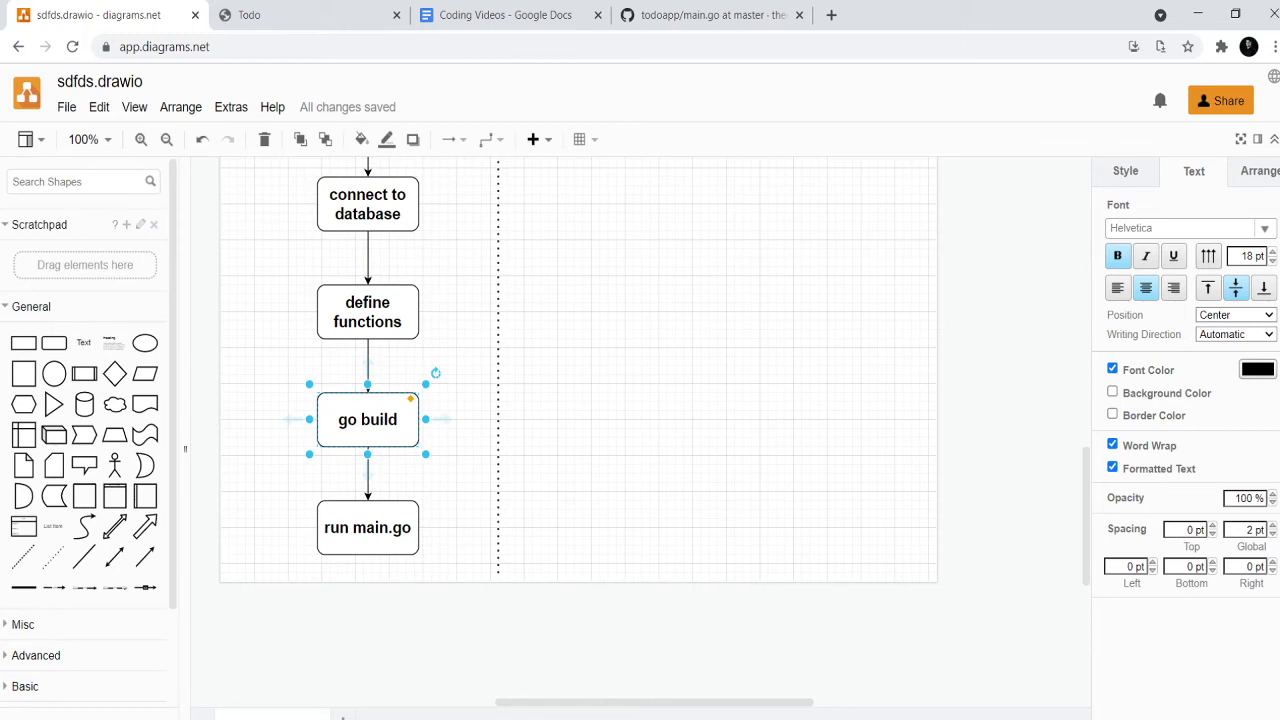
click(367, 527)
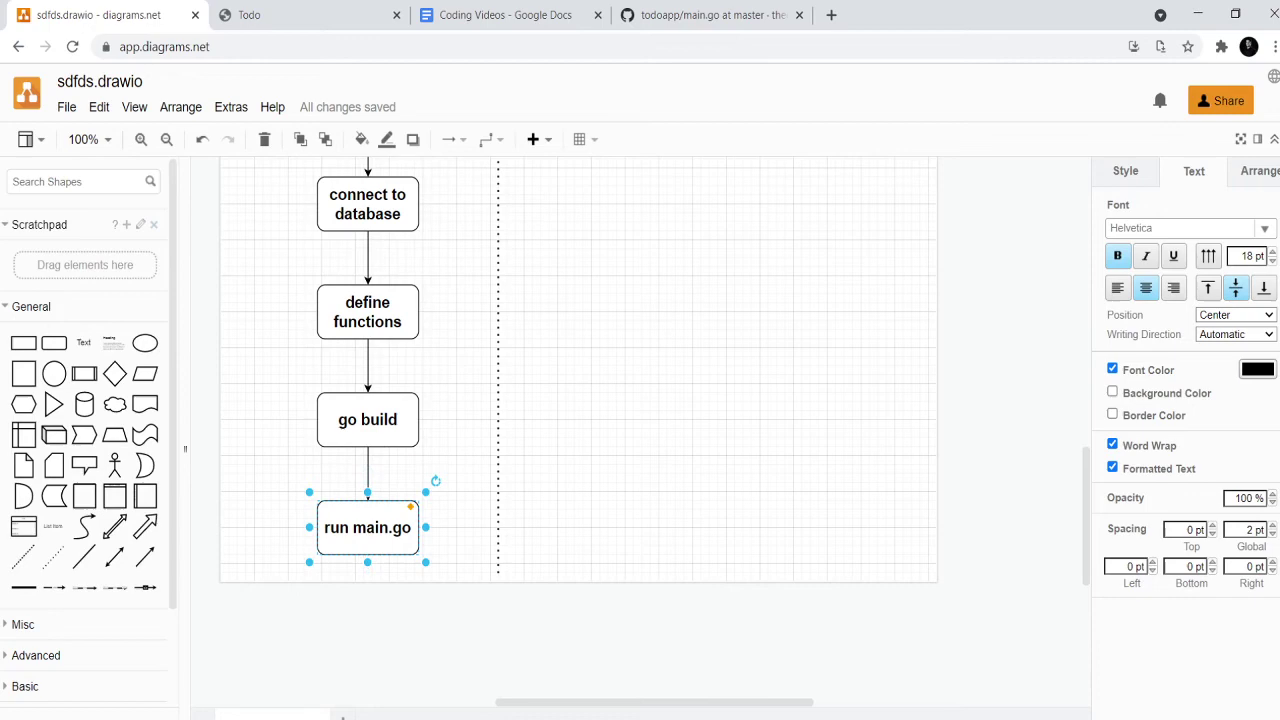
Examine the API route boxes in the diagram, from the two "/" routes to the two "/{id}" routes
scroll(578, 430, up, 10)
scroll(578, 430, down, 5)
scroll(578, 430, up, 1)
click(784, 312)
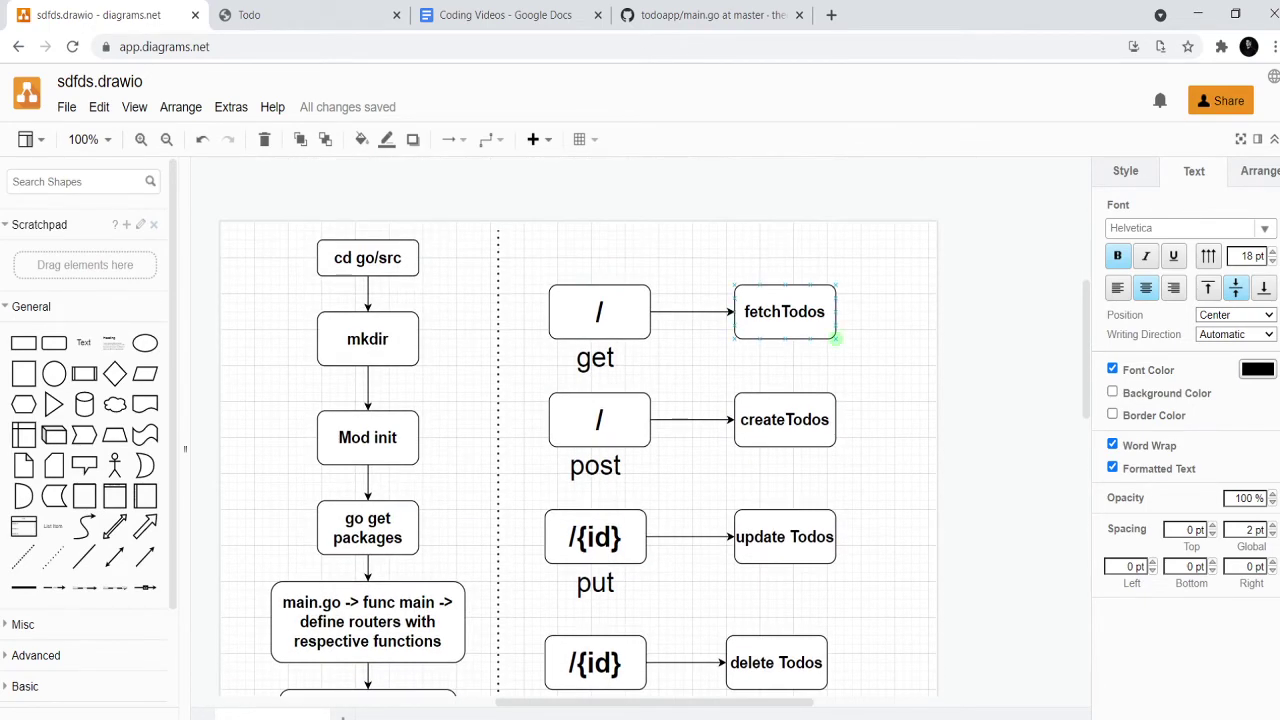
scroll(836, 339, down, 1)
click(599, 222)
click(599, 330)
click(595, 447)
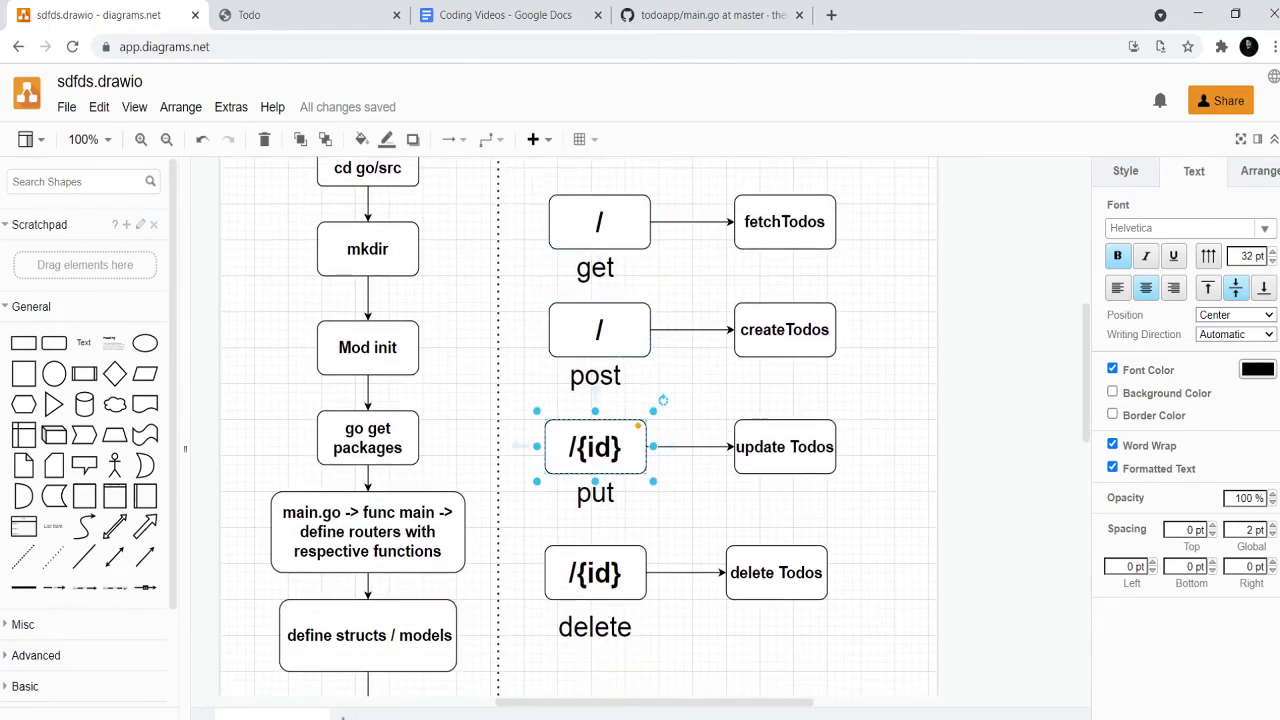
click(595, 573)
click(599, 222)
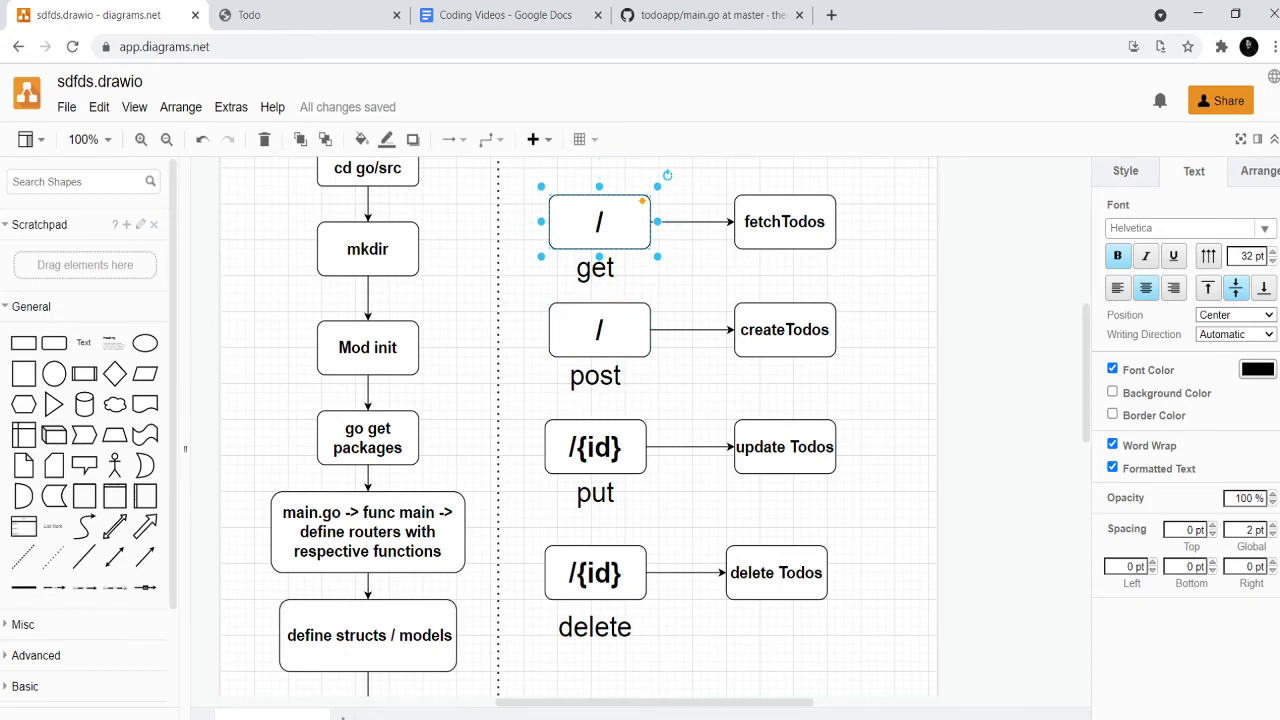
click(599, 330)
click(595, 447)
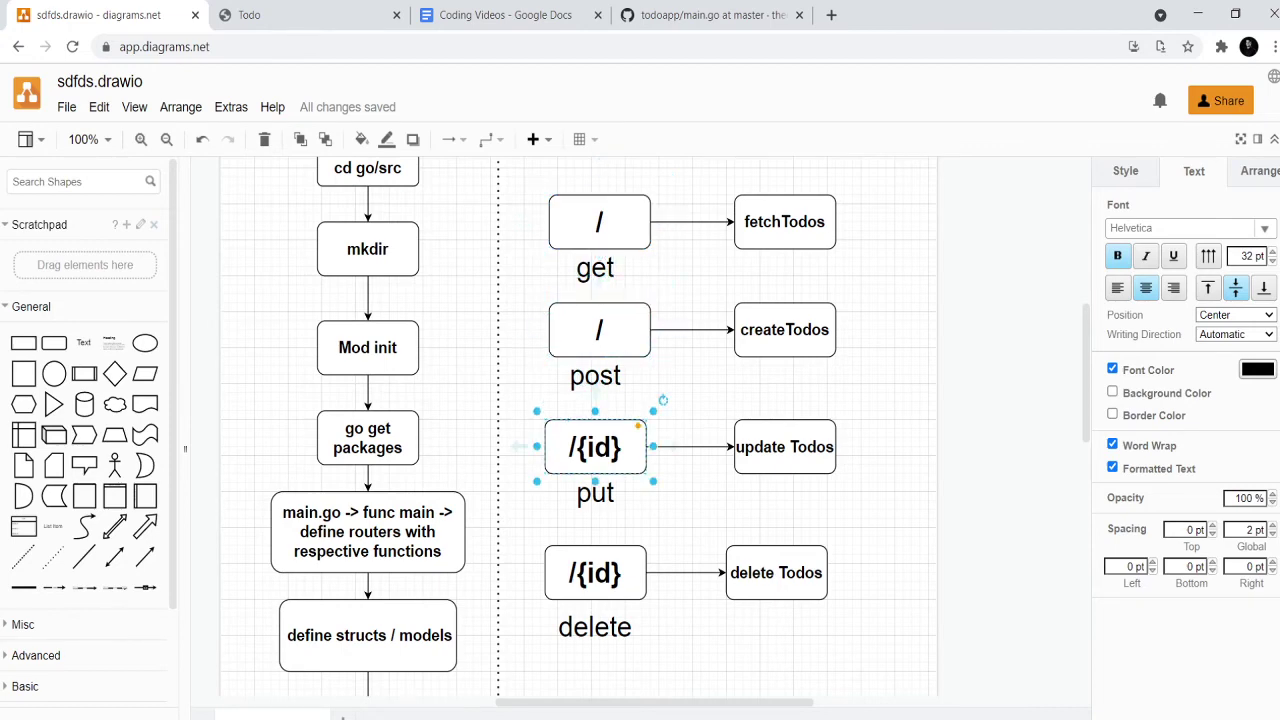
click(597, 592)
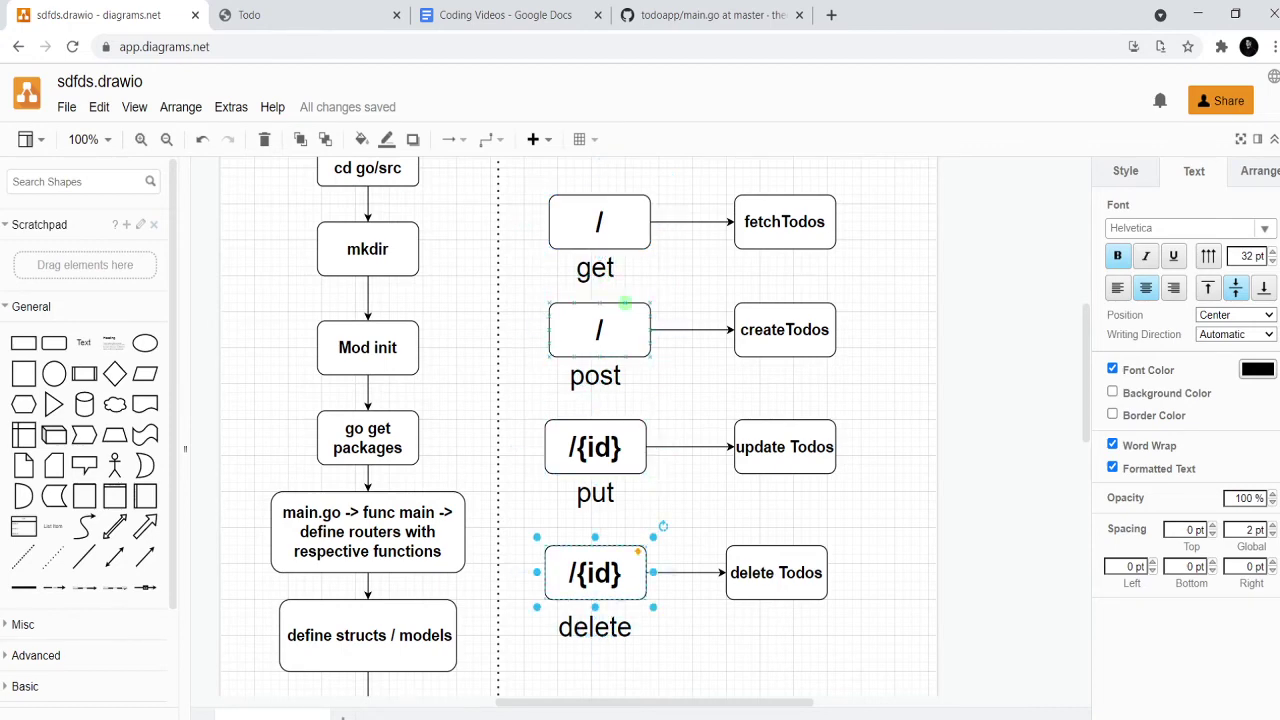
Review the get, post, put and delete labels against their routes and the fetchTodos function, then clear the selection
click(606, 268)
click(600, 376)
click(591, 495)
click(592, 627)
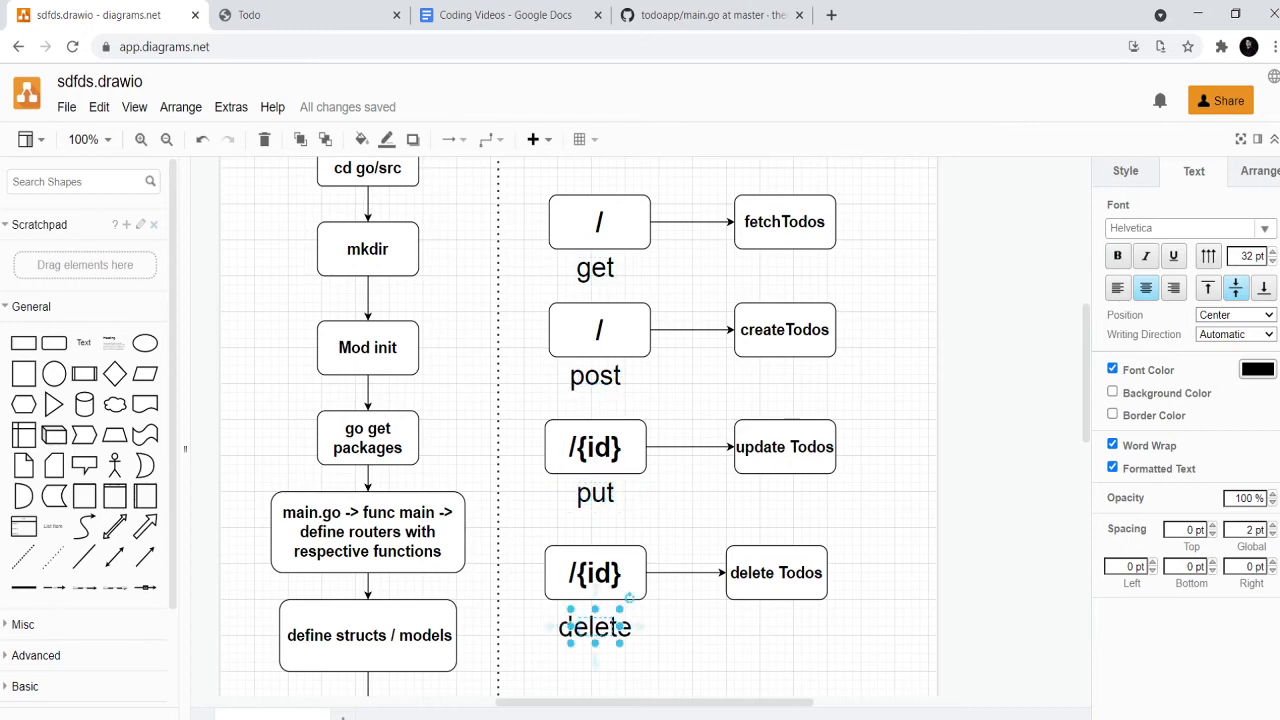
click(599, 221)
click(599, 330)
click(595, 447)
click(597, 572)
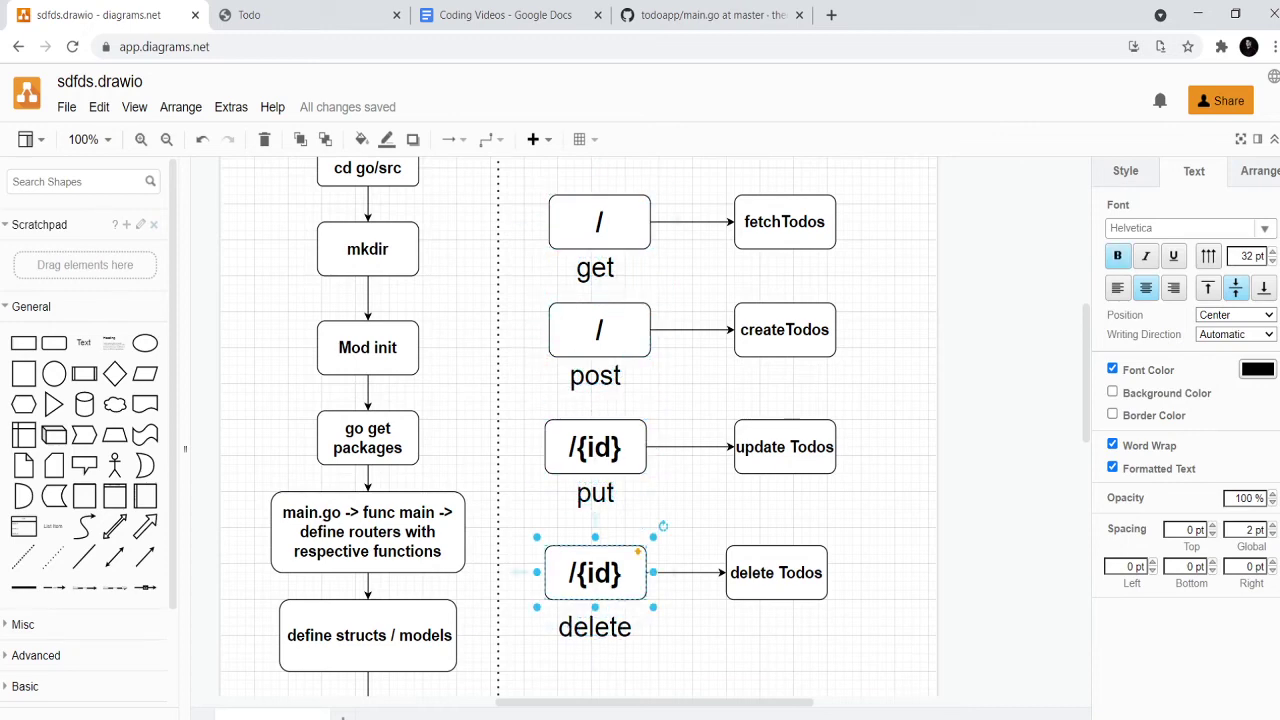
click(784, 221)
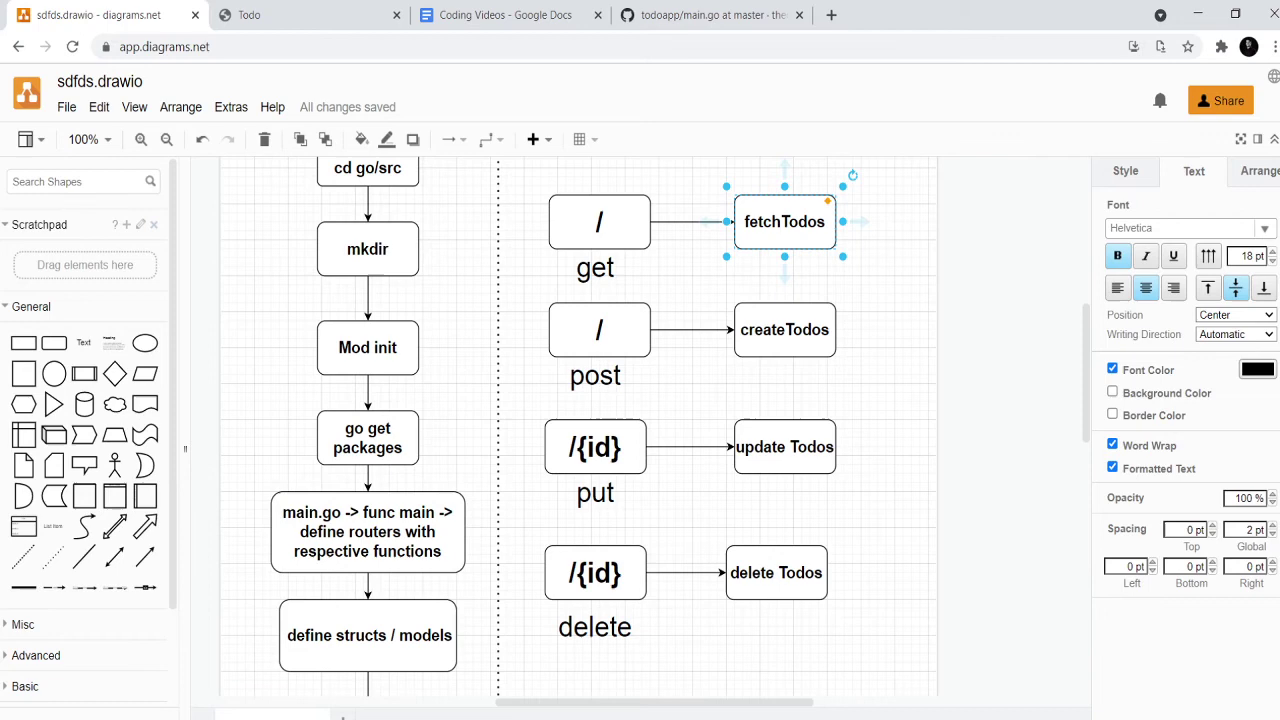
click(599, 221)
key(alt+Tab)
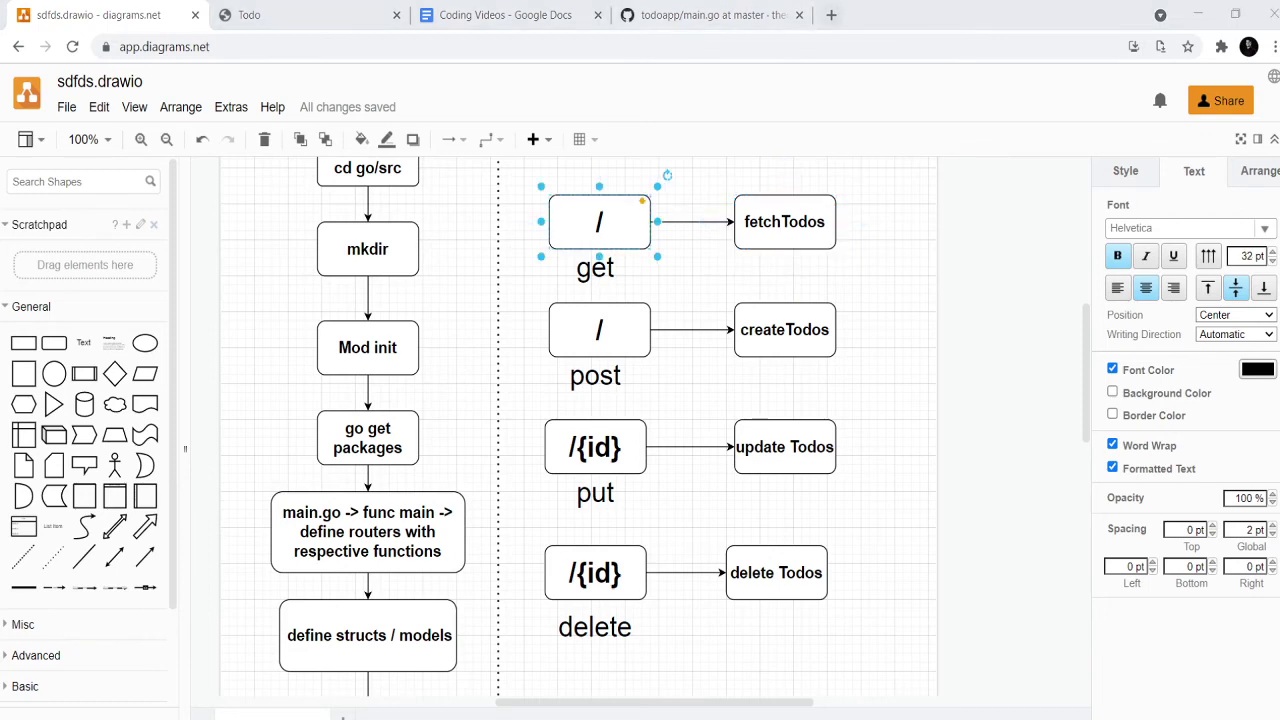
key(alt+Tab)
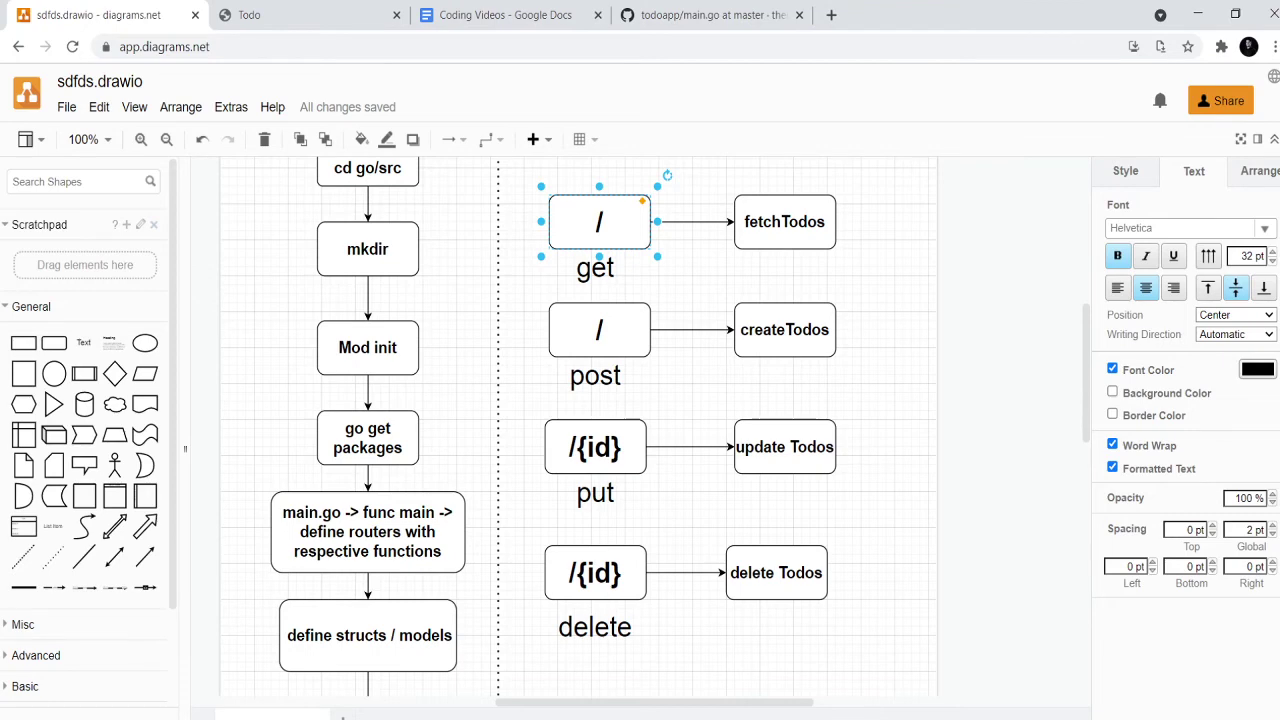
key(Escape)
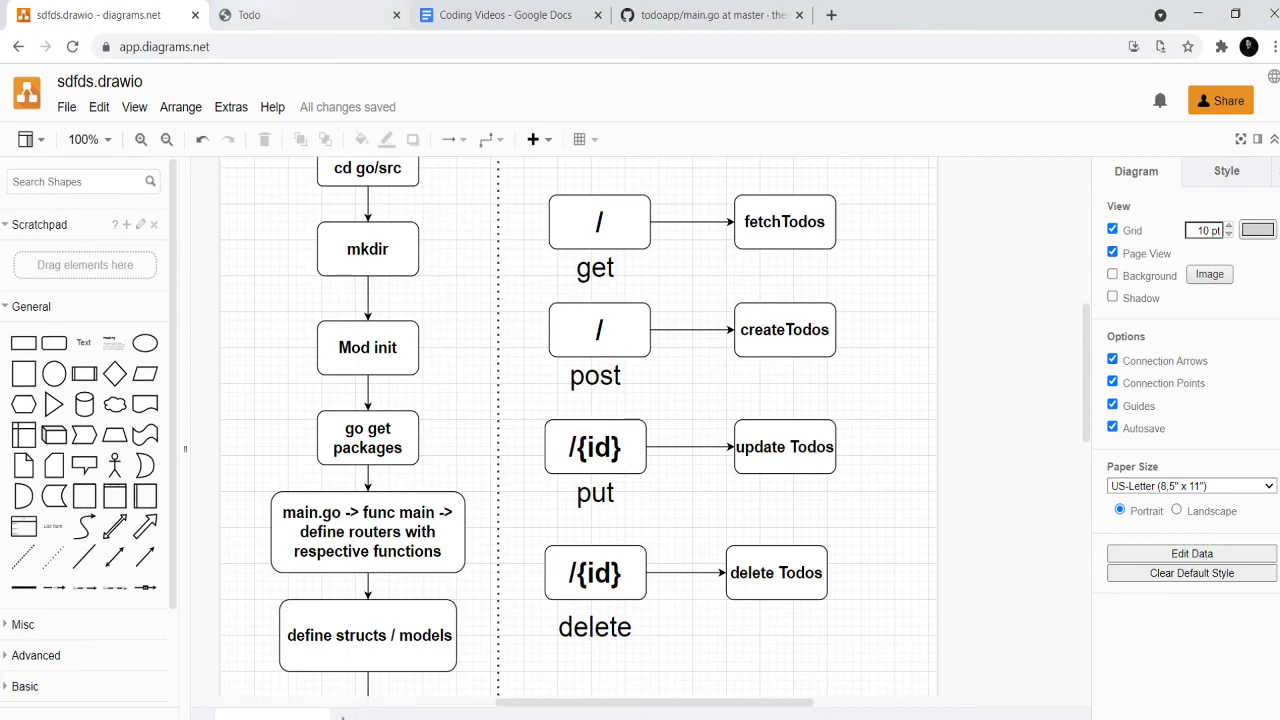
Switch back to the Todo app running at localhost:9000
click(250, 15)
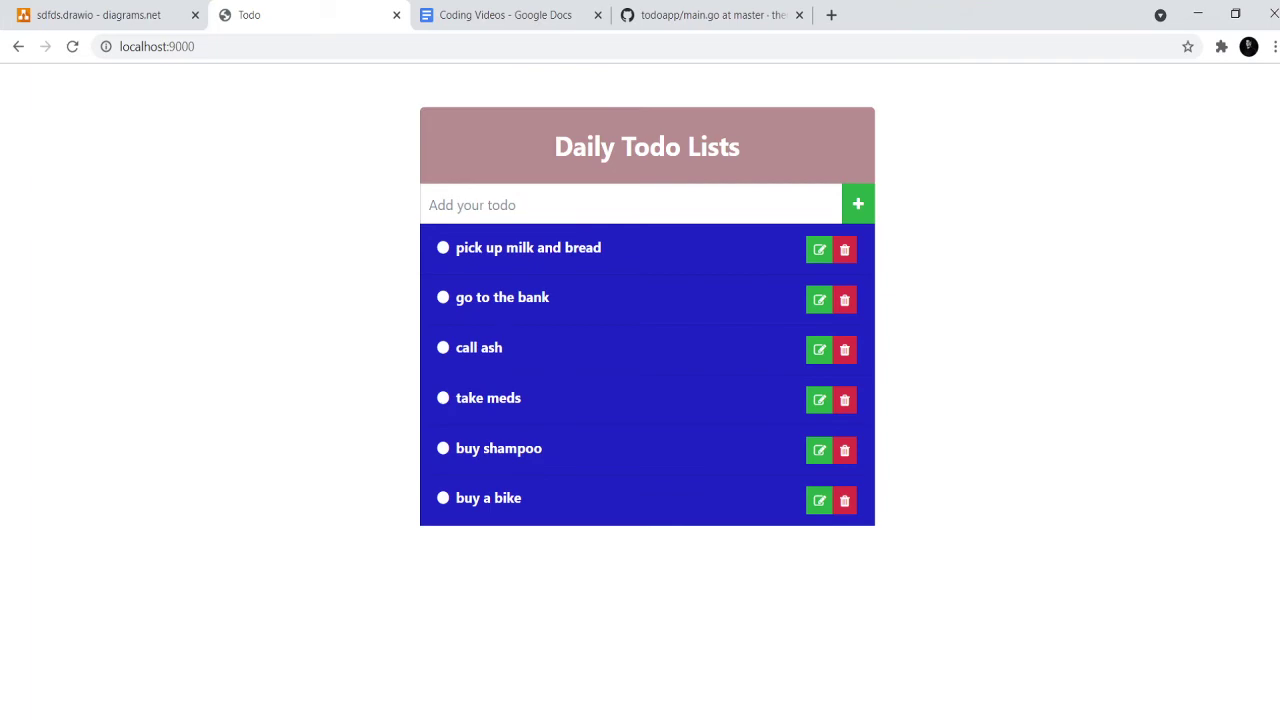
Return to the sdfds.drawio diagram and go through its four route functions, fetchTodos, createTodos, update Todos and delete Todos
key(ctrl+shift+Tab)
scroll(640, 426, down, 1)
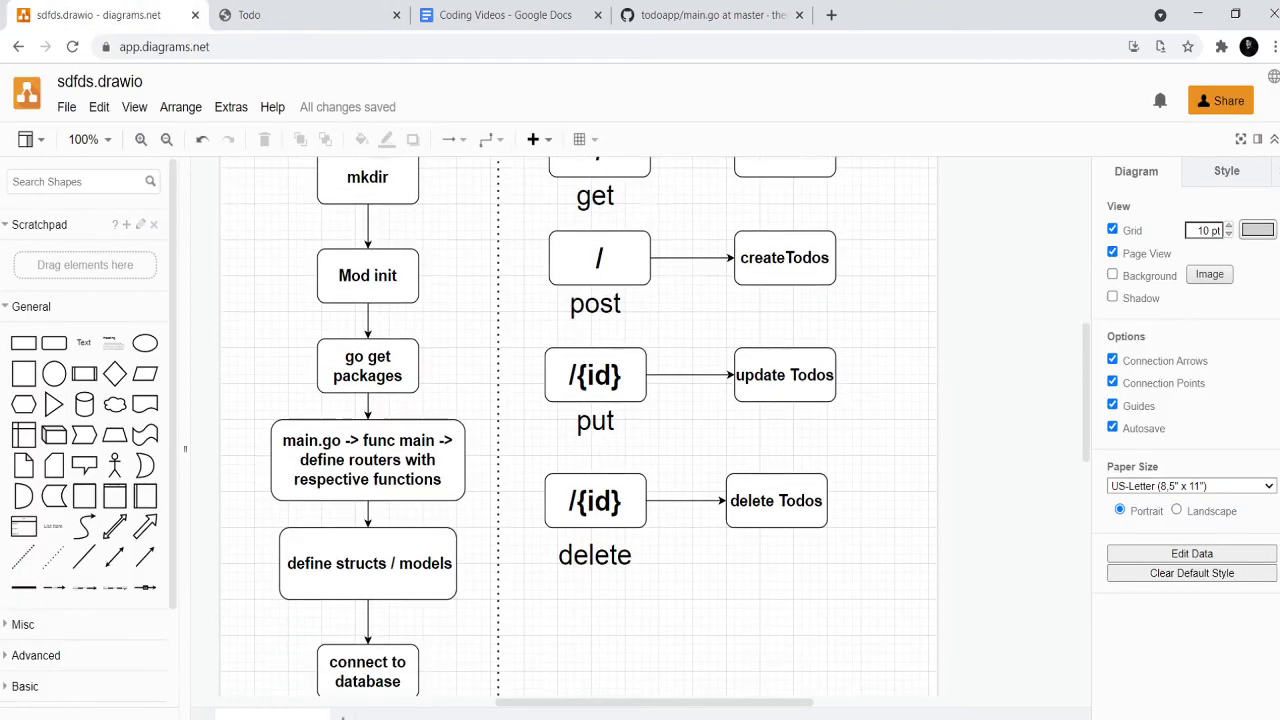
scroll(640, 426, up, 1)
click(784, 222)
click(784, 330)
click(784, 447)
click(776, 573)
Examine the flowchart's "define functions" box and relate it to the main.go box that defines the routers
scroll(776, 573, down, 3)
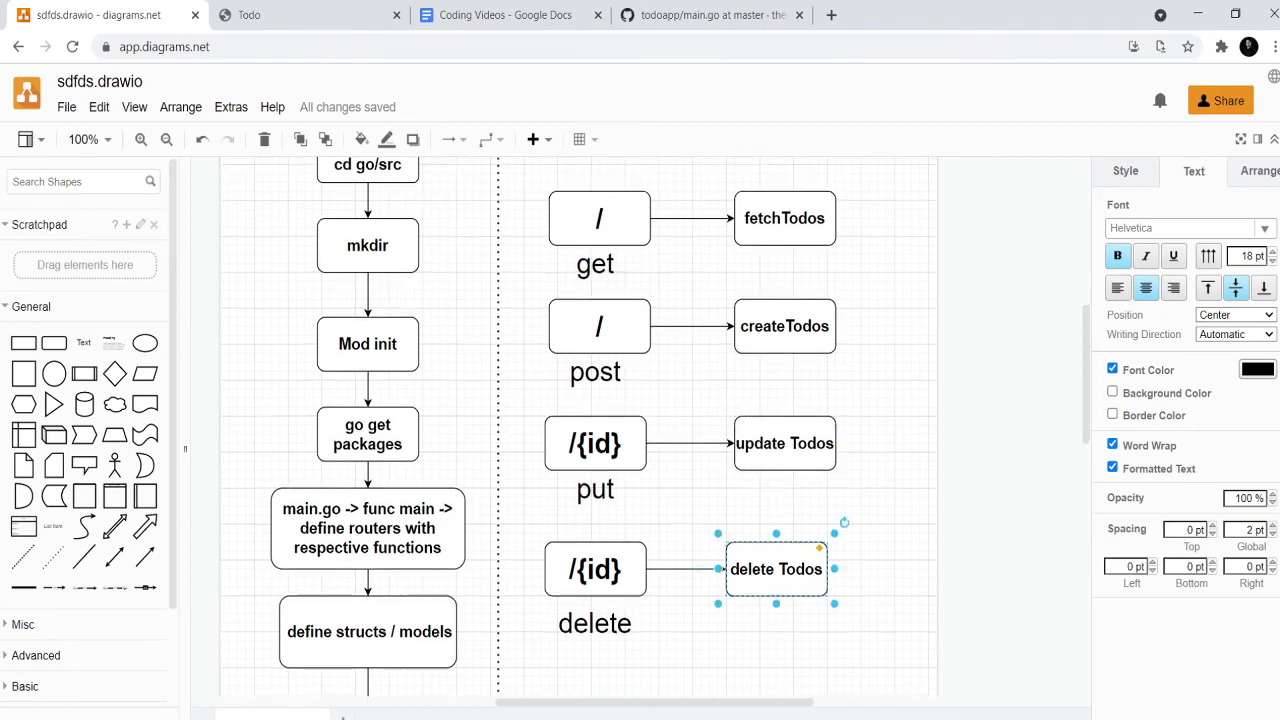
click(367, 581)
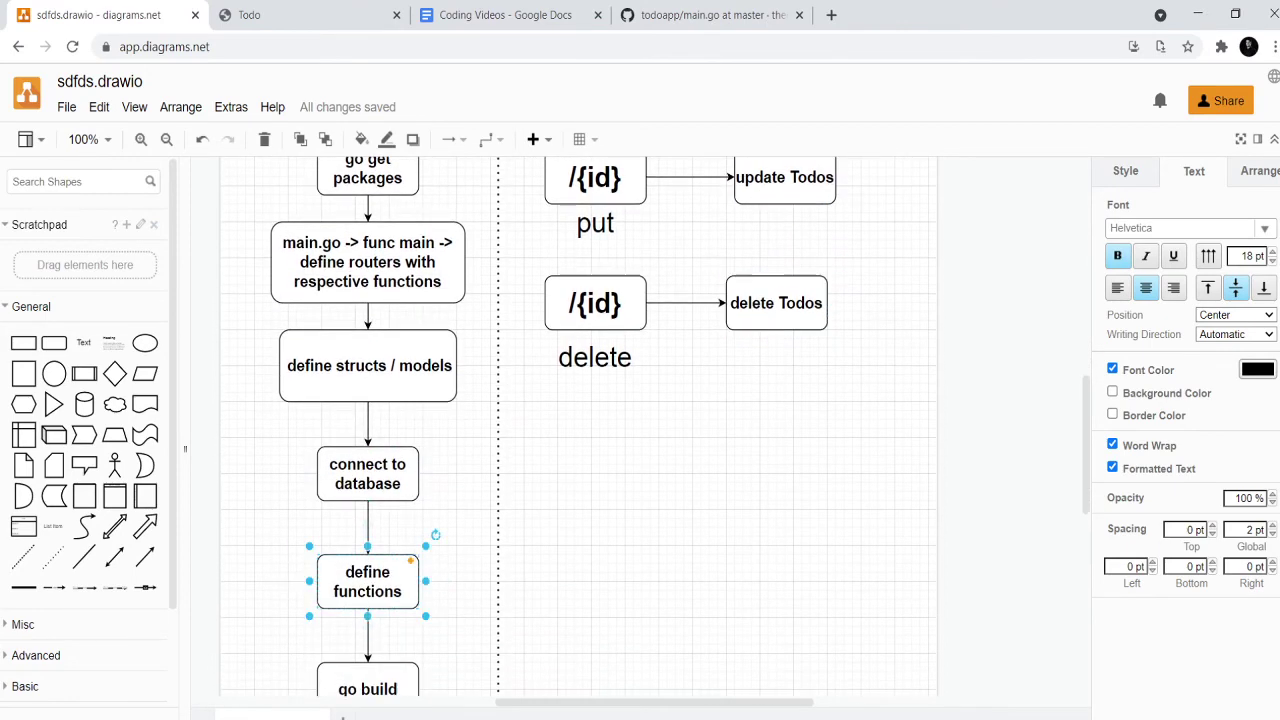
scroll(640, 426, up, 3)
scroll(640, 426, down, 2)
click(367, 352)
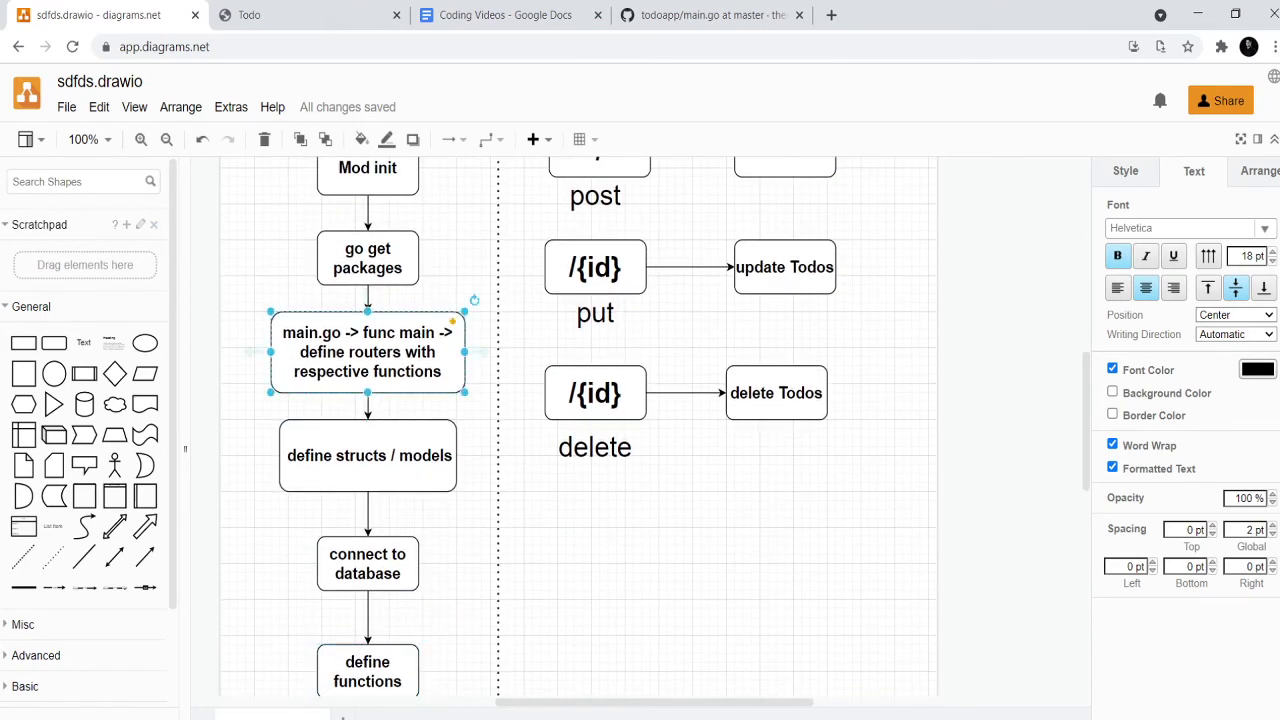
Match the fetchTodos, createTodos and update Todos functions to the "define functions" stage of the flowchart
scroll(640, 426, up, 1)
scroll(640, 426, up, 1)
click(784, 222)
click(784, 330)
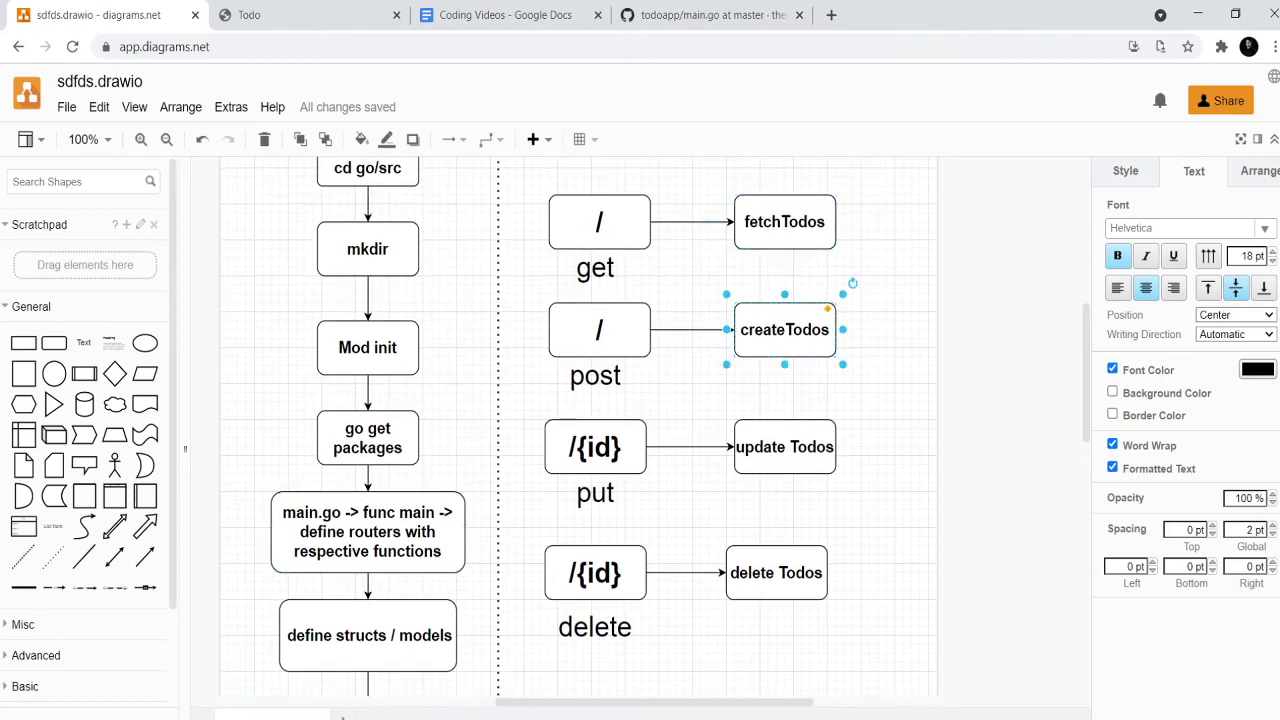
click(784, 447)
scroll(640, 426, down, 3)
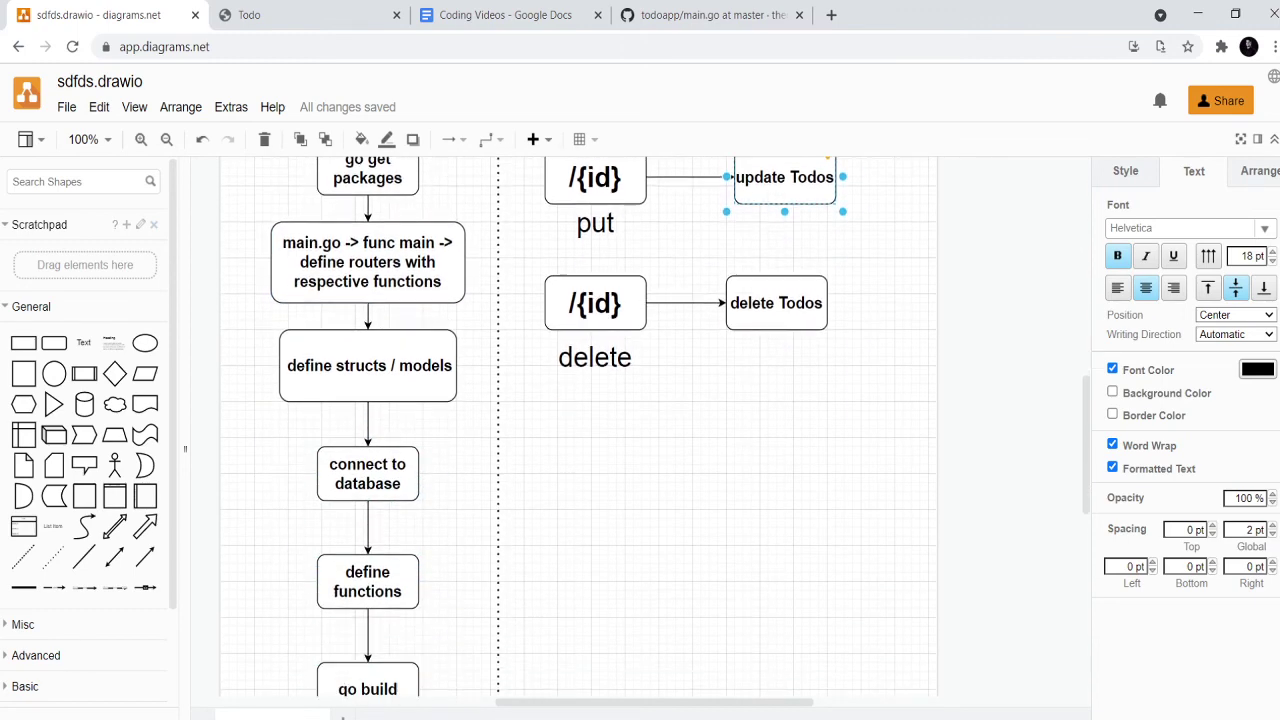
click(367, 581)
Review each route's function box once more, in order from fetchTodos for get to delete Todos for delete
scroll(600, 420, up, 3)
click(784, 221)
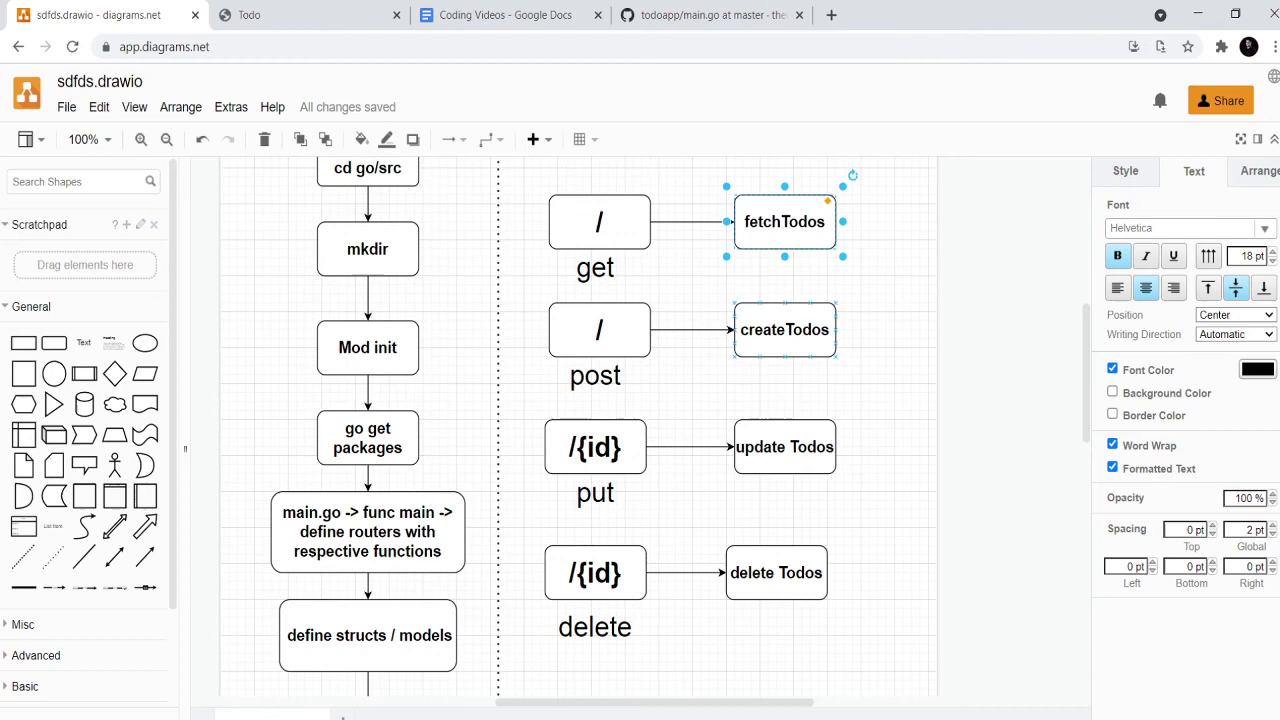
click(784, 329)
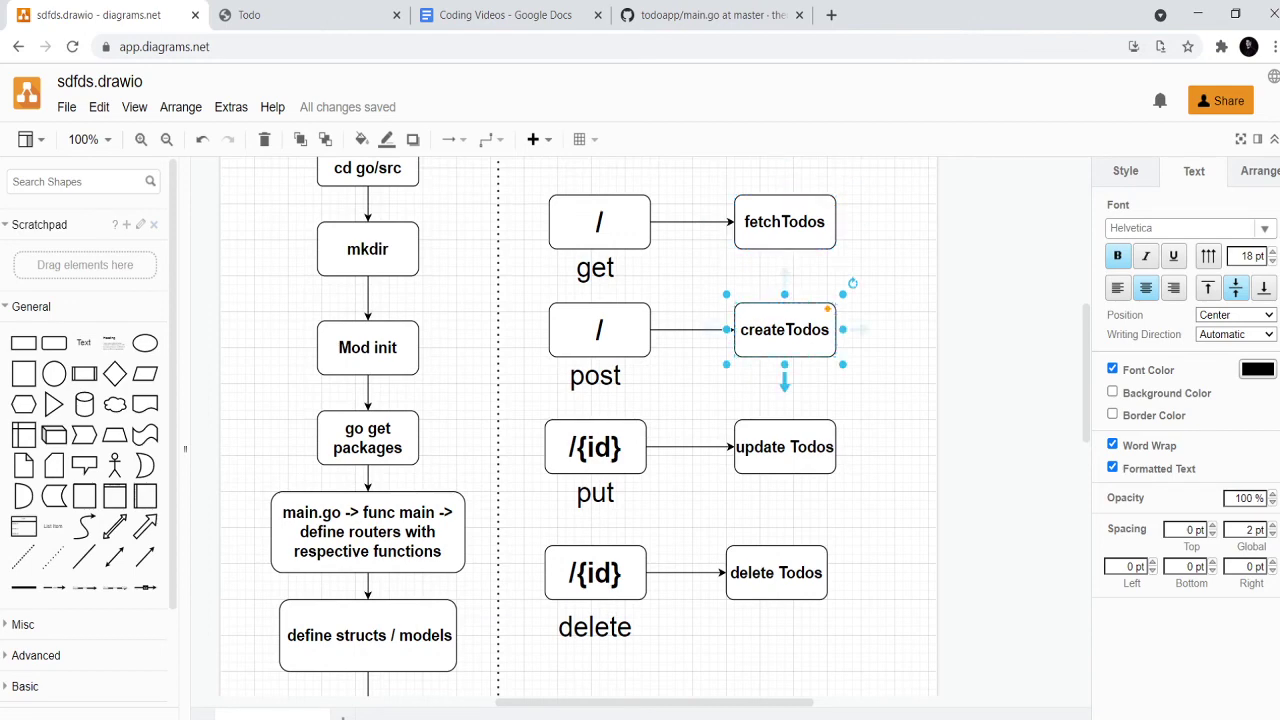
click(784, 447)
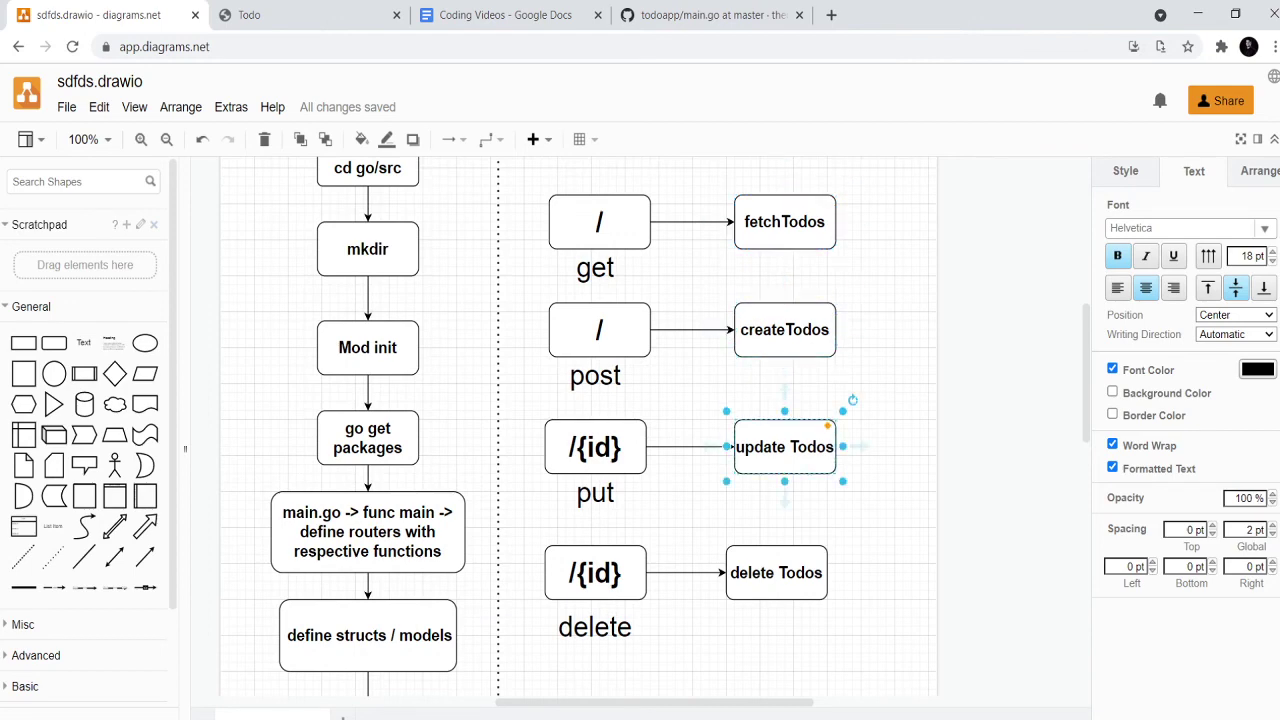
click(776, 573)
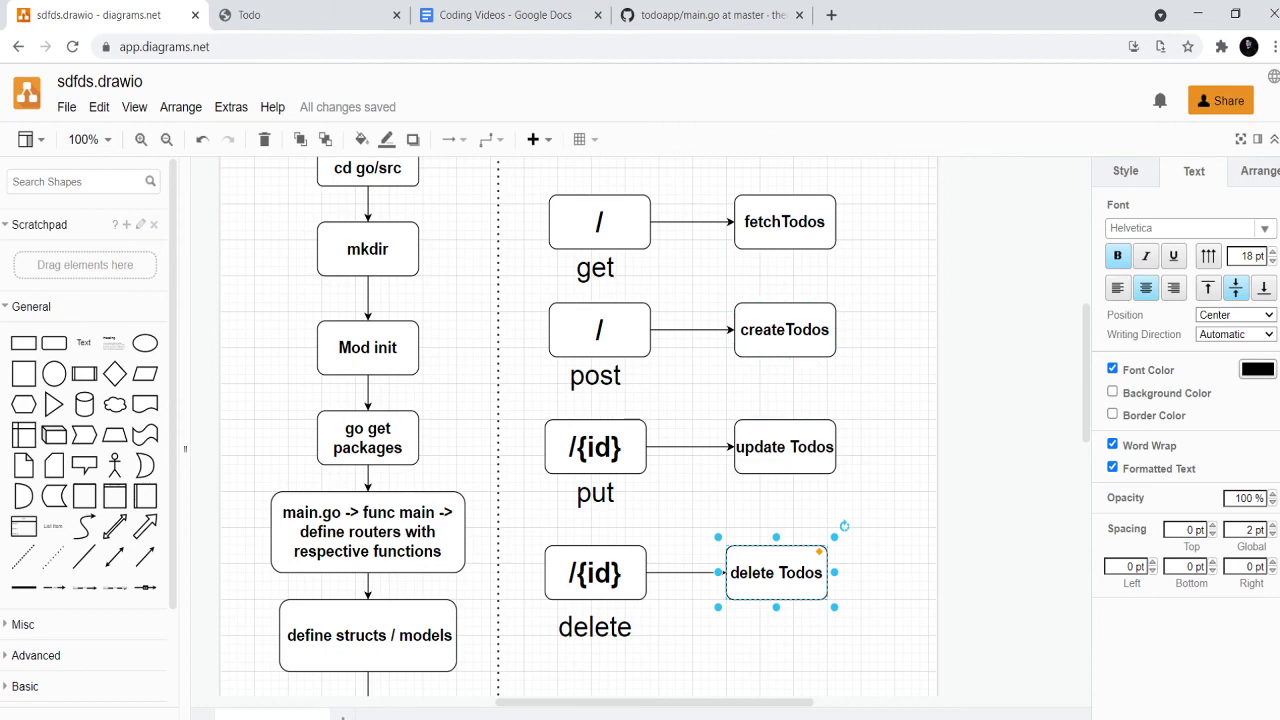
Recheck the main.go router definition box in the flowchart, then leave nothing selected in the diagram
scroll(578, 426, down, 1)
click(440, 496)
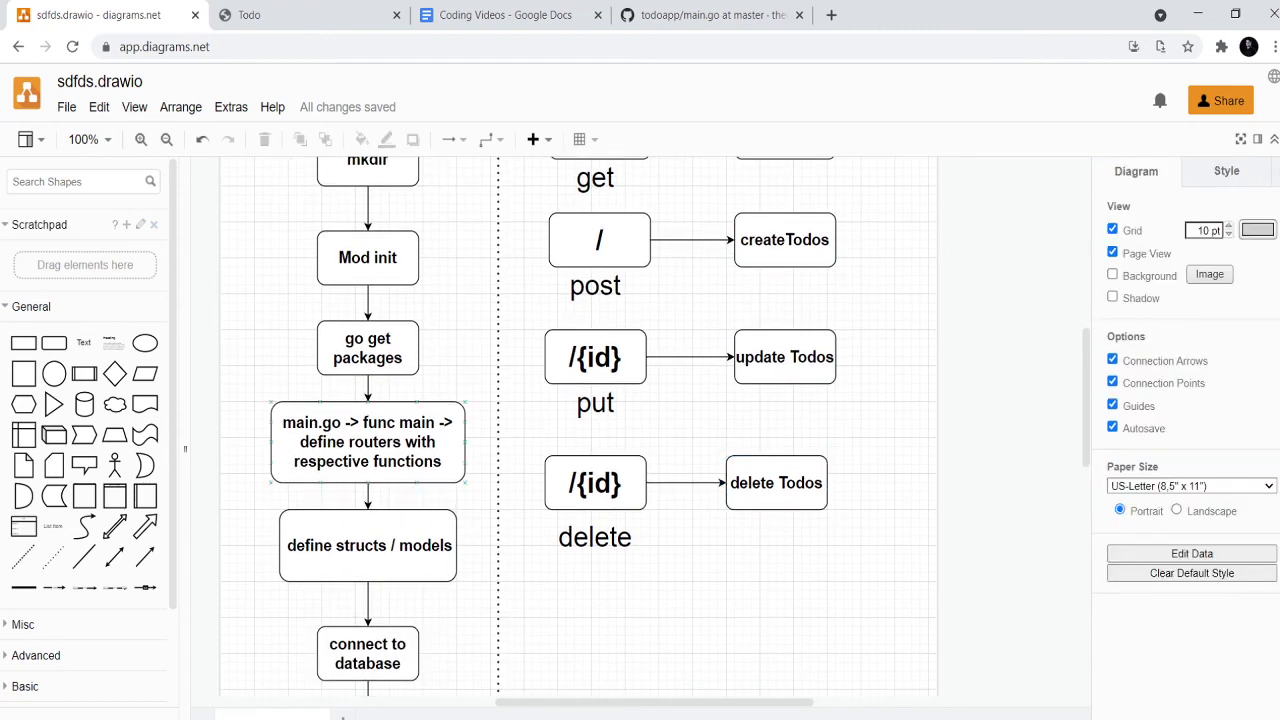
click(368, 442)
key(Escape)
scroll(784, 420, up, 3)
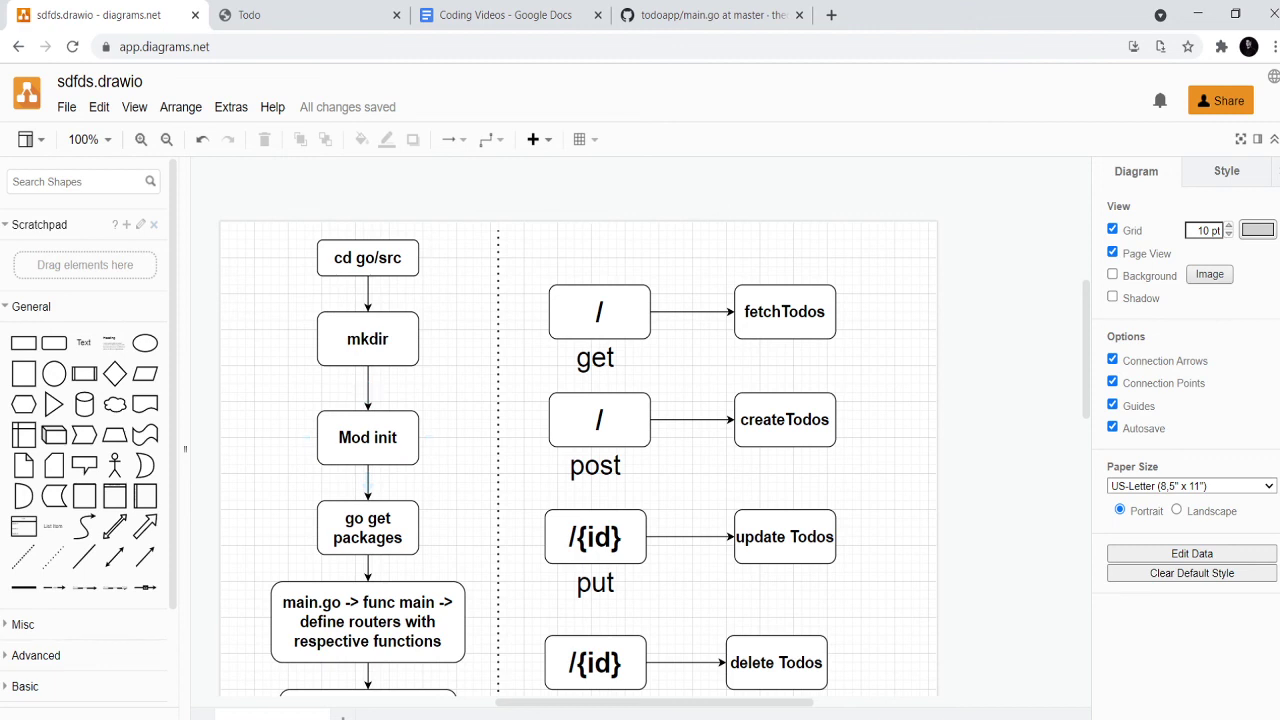
Switch from the browser to another open application window
key(alt+Tab)
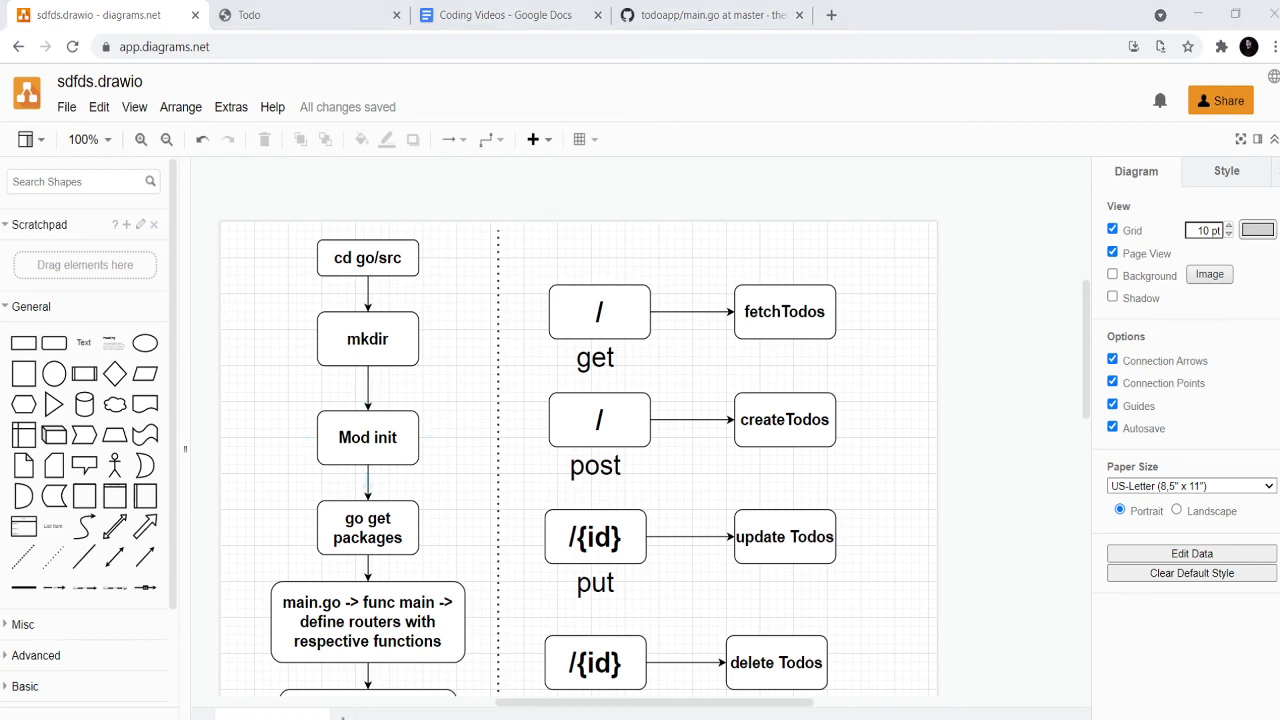